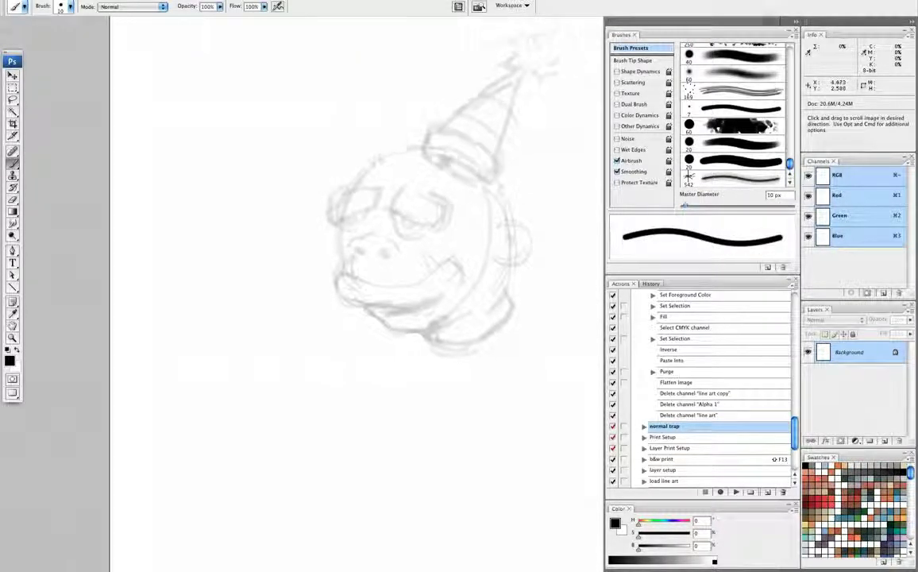
# Zoom in and pan to frame the ogre sketch's face.
pyautogui.press('z')
pyautogui.click(522, 300)
pyautogui.moveTo(508, 219); pyautogui.dragTo(464, 203)
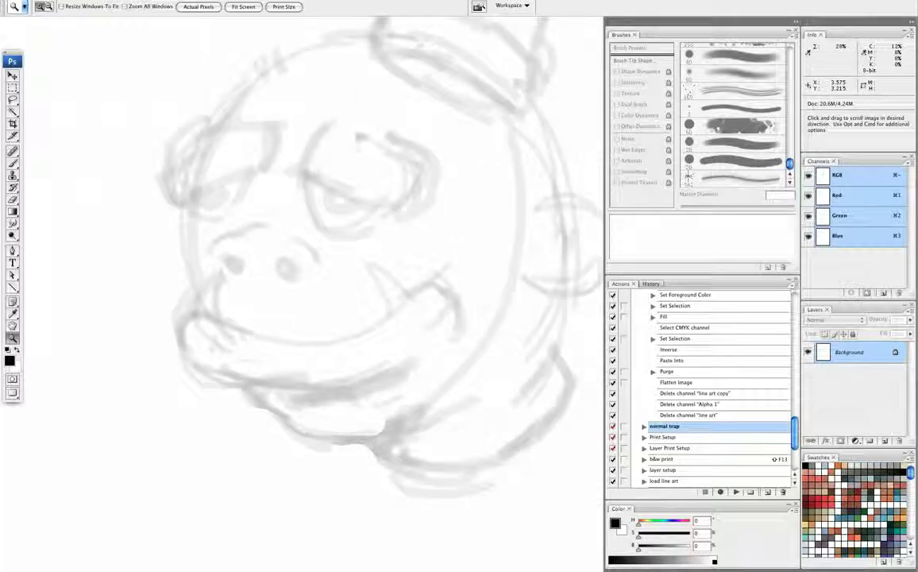
# Switch to the Brush tool and size it to 15 px.
pyautogui.press('b')
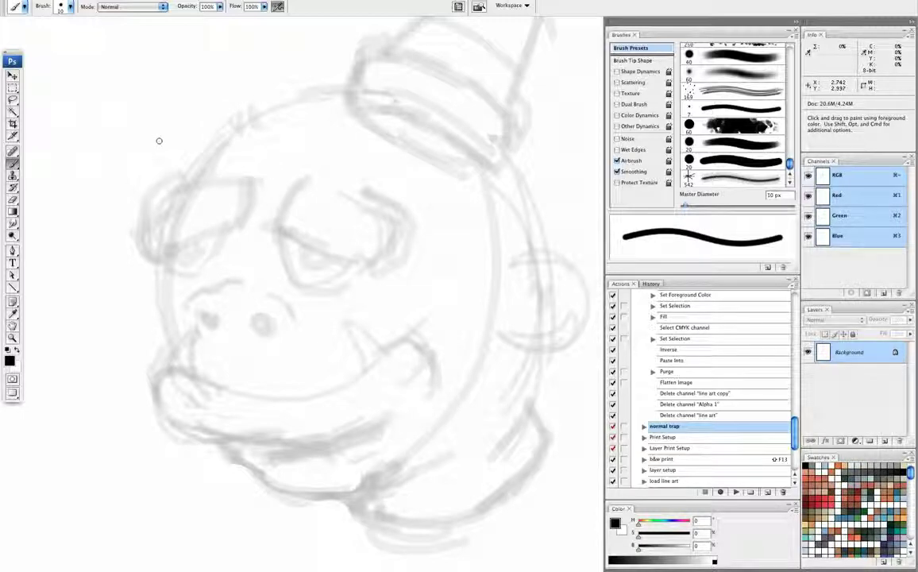
pyautogui.press(']')
pyautogui.press(']')
pyautogui.press(']')
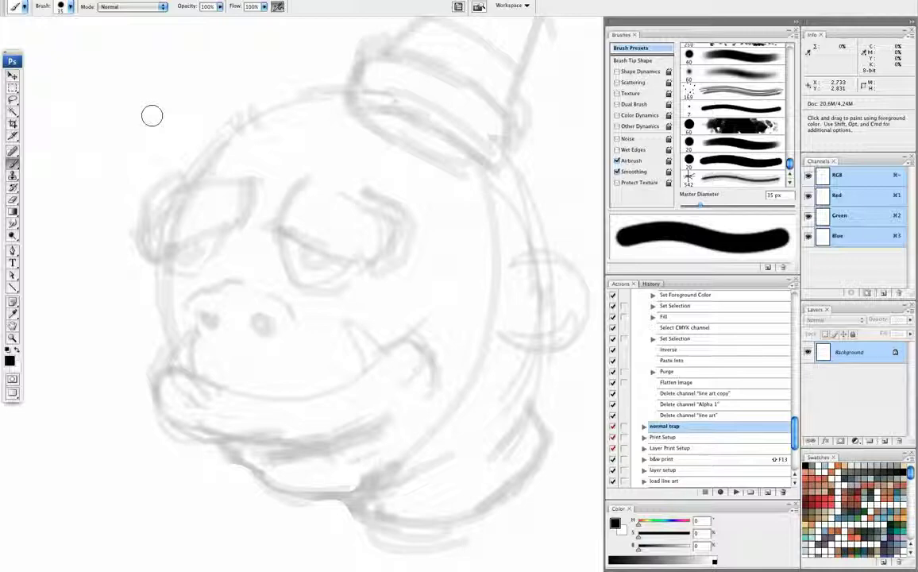
pyautogui.press('[')
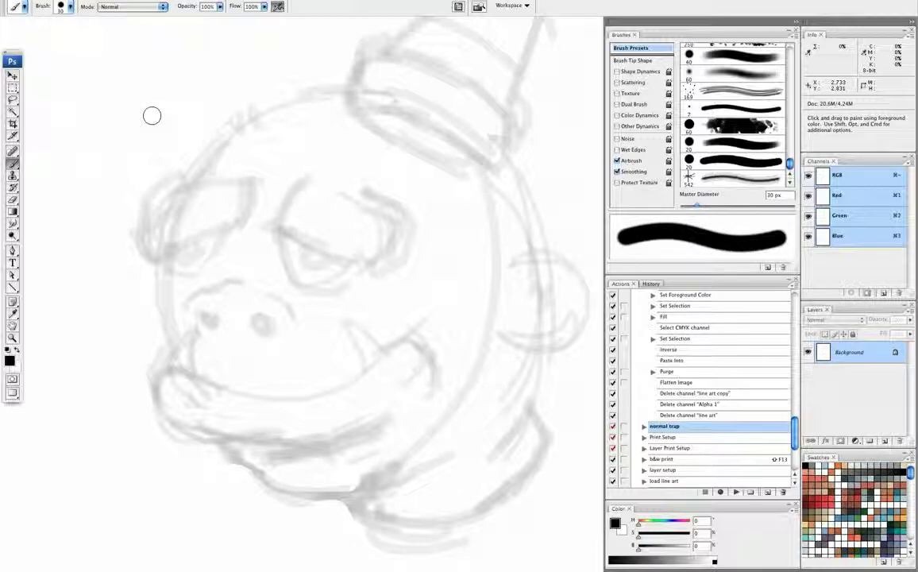
pyautogui.press('[')
pyautogui.press('[')
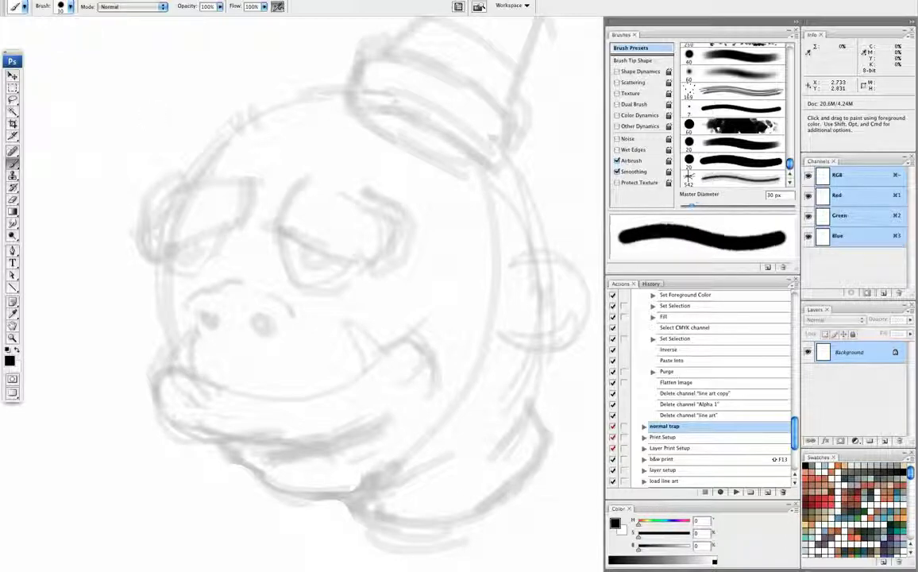
pyautogui.press('[')
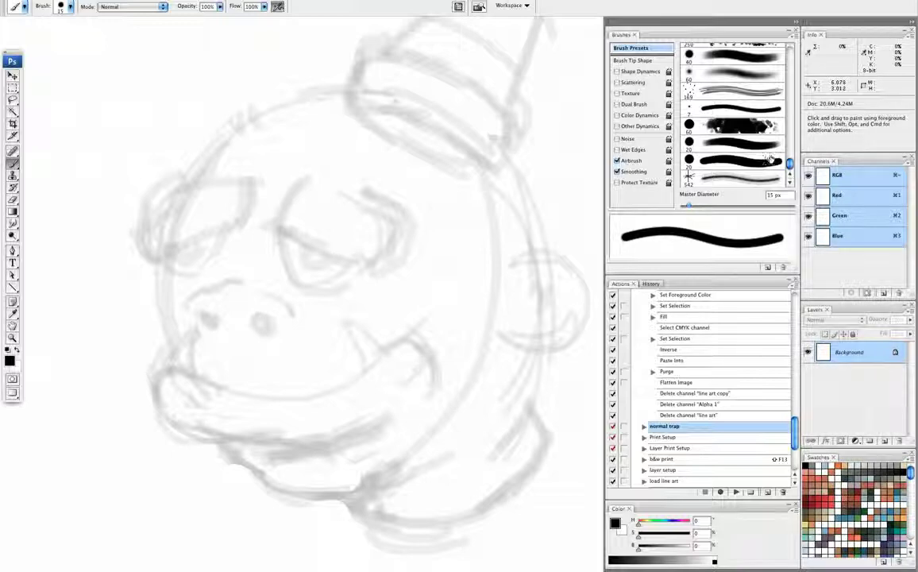
# Add a new empty layer for line art and choose the 45 px tapered brush preset.
pyautogui.scroll(3, 790, 162)
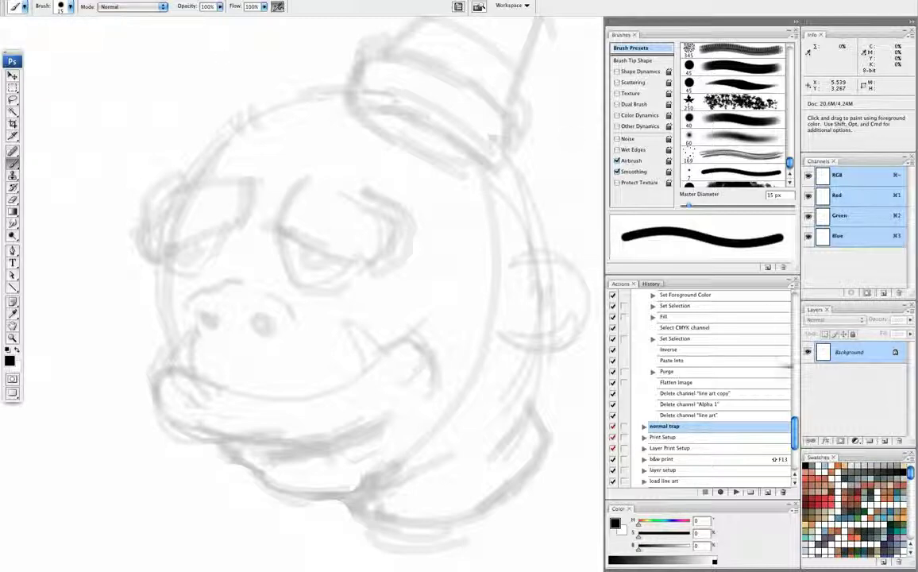
pyautogui.click(884, 439)
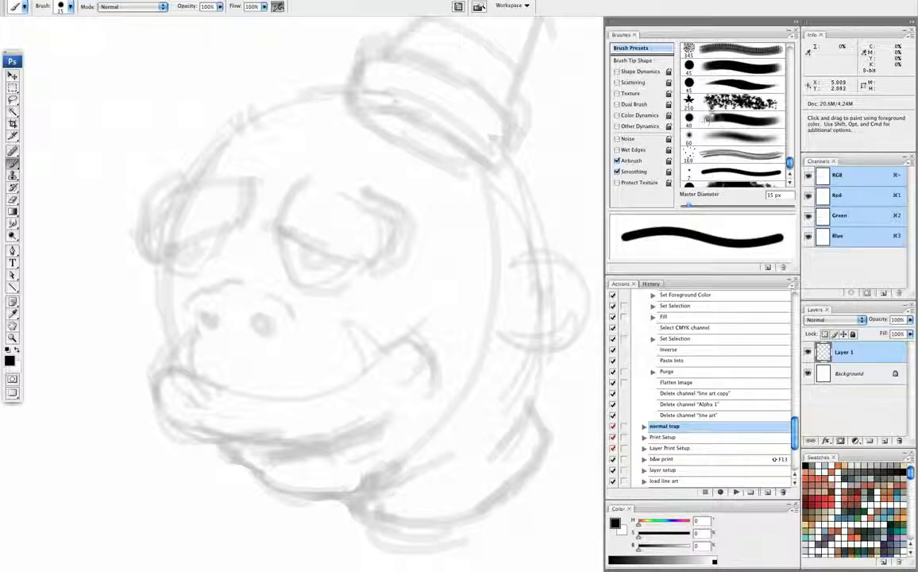
pyautogui.click(703, 83)
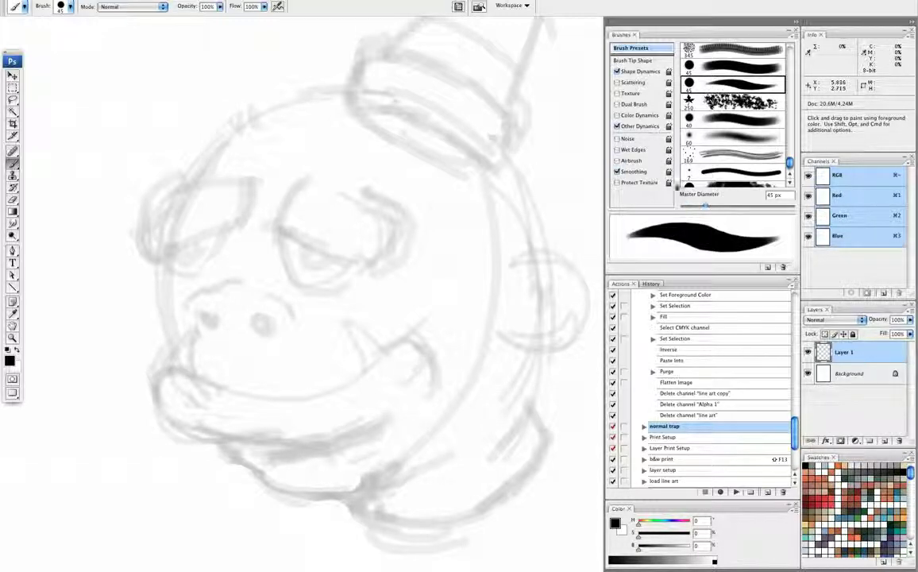
# Choose a tapered brush preset and resize it to 45 px.
pyautogui.moveTo(790, 162); pyautogui.dragTo(790, 51)
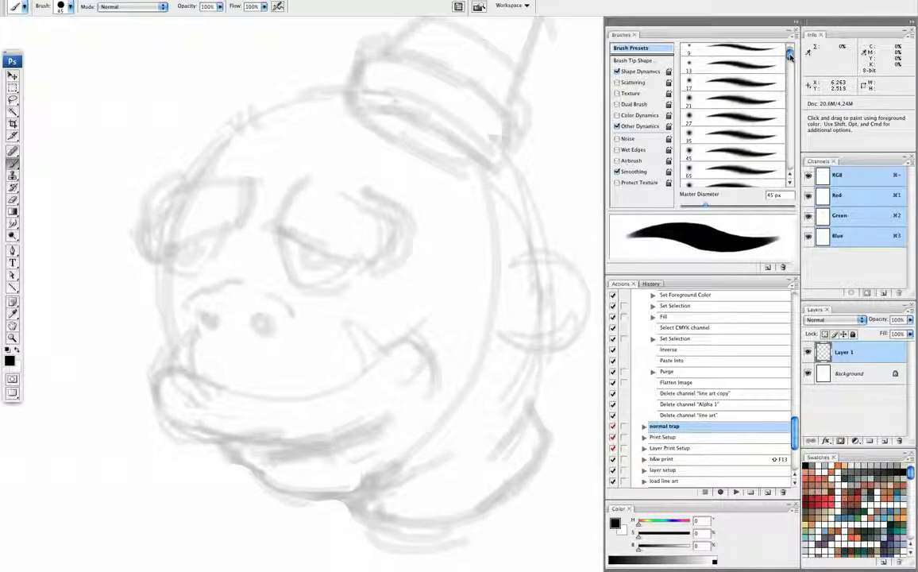
pyautogui.click(699, 100)
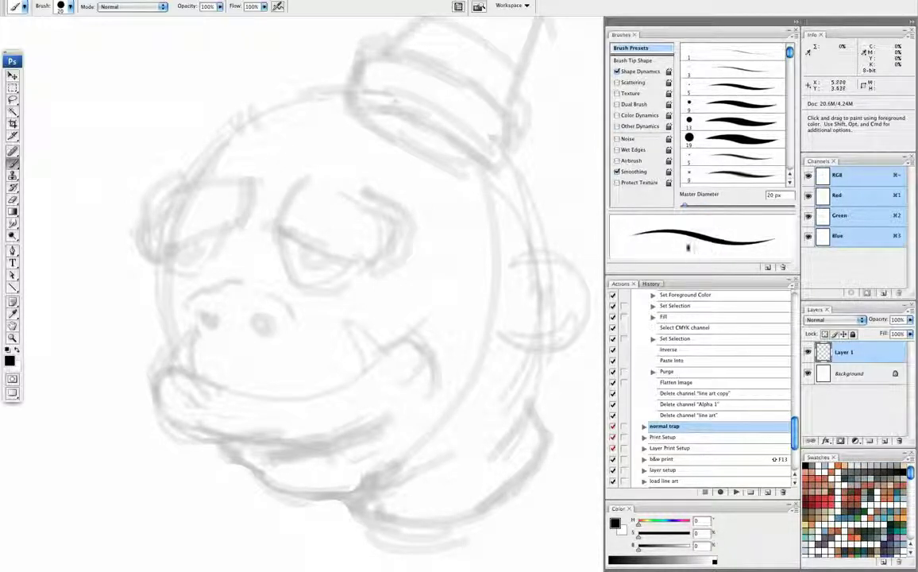
pyautogui.press(']')
pyautogui.press(']')
pyautogui.press(']')
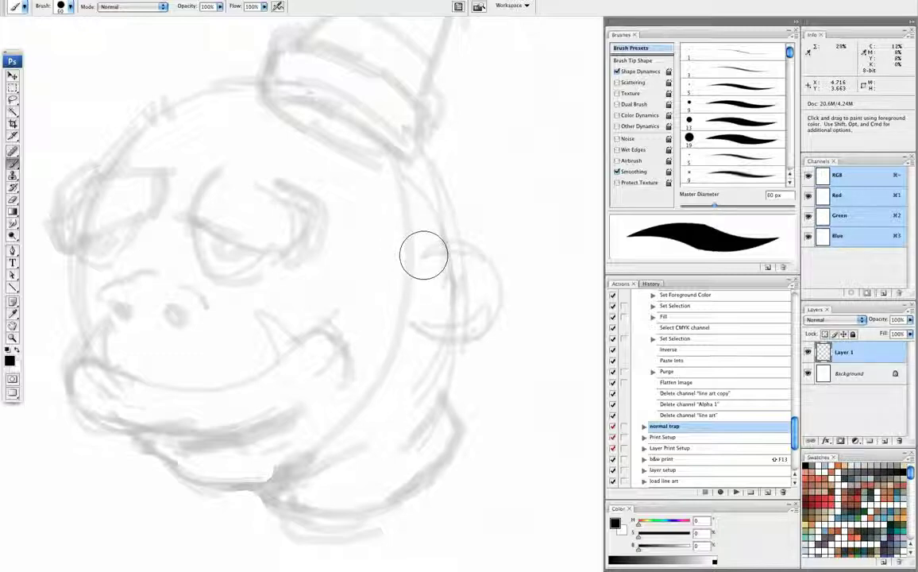
pyautogui.press('[')
pyautogui.press('[')
pyautogui.press('[')
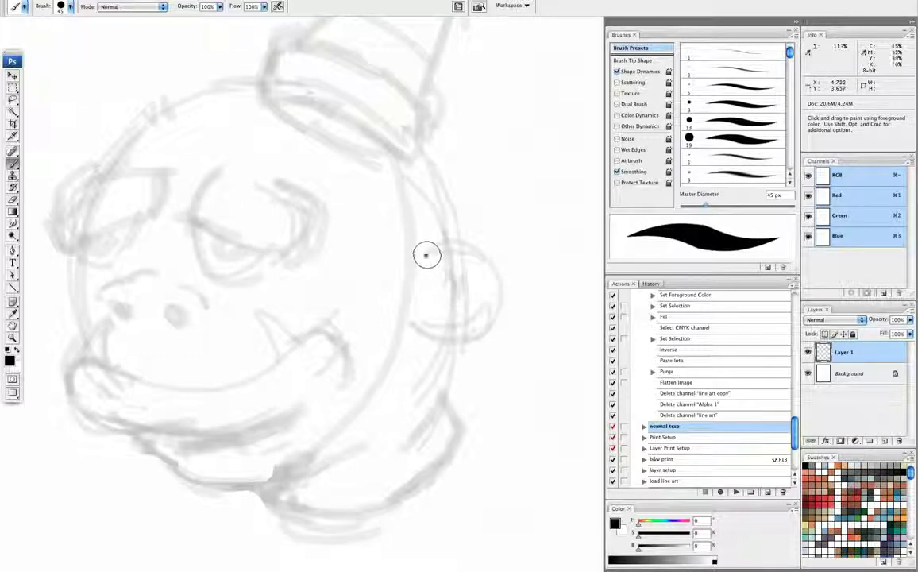
# Paint and undo four trial crescent strokes on the right ear, dropping the brush to 40 px.
pyautogui.moveTo(425, 254)
pyautogui.mouseDown()
pyautogui.moveTo(497, 308)
pyautogui.moveTo(432, 325)
pyautogui.mouseUp()
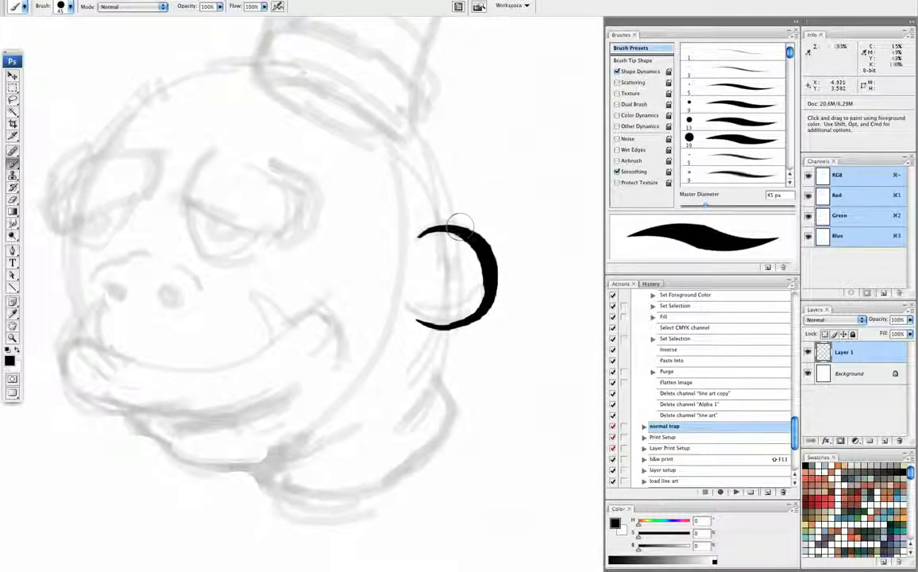
pyautogui.hotkey('ctrl', 'z')
pyautogui.press('[')
pyautogui.moveTo(423, 234)
pyautogui.mouseDown()
pyautogui.moveTo(491, 273)
pyautogui.moveTo(397, 389)
pyautogui.mouseUp()
pyautogui.hotkey('ctrl', 'z')
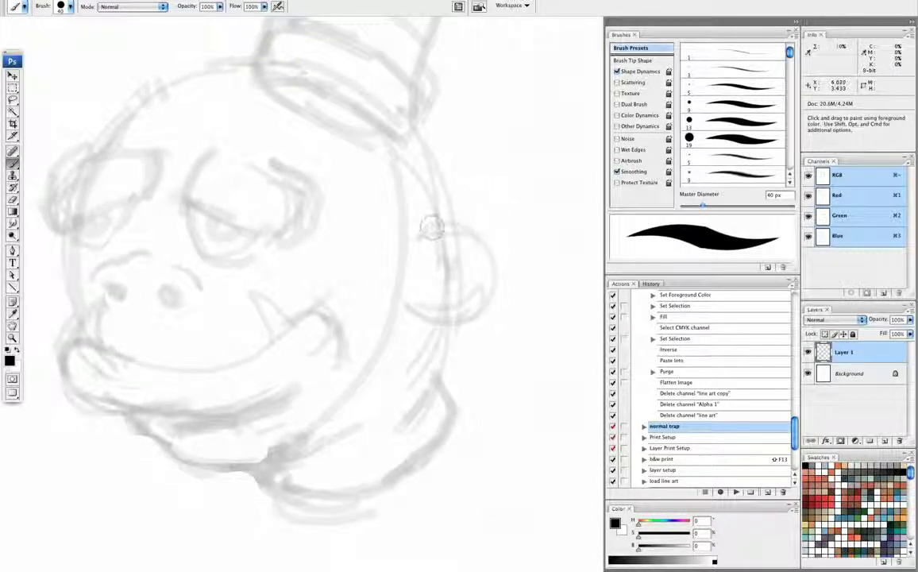
pyautogui.moveTo(426, 229); pyautogui.dragTo(388, 300)
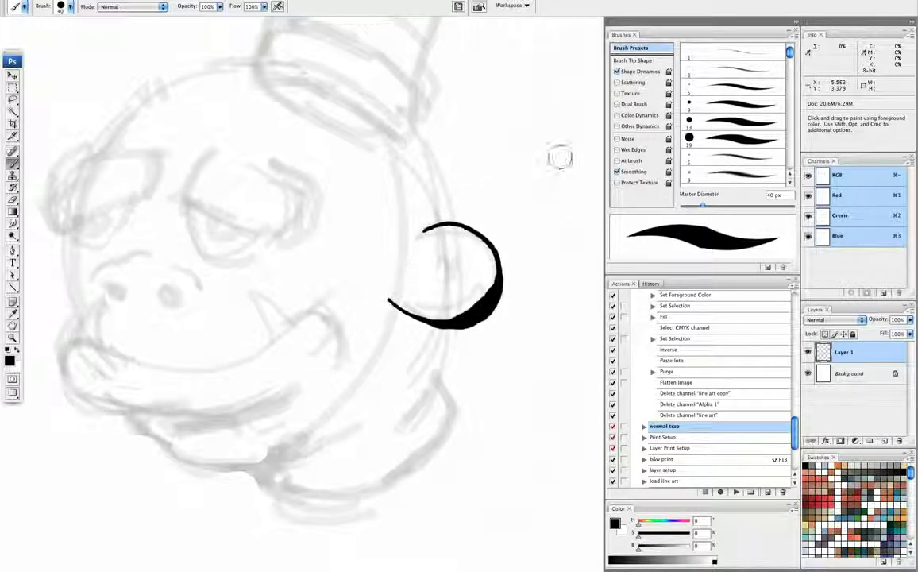
pyautogui.hotkey('ctrl', 'z')
pyautogui.moveTo(435, 229); pyautogui.dragTo(435, 316)
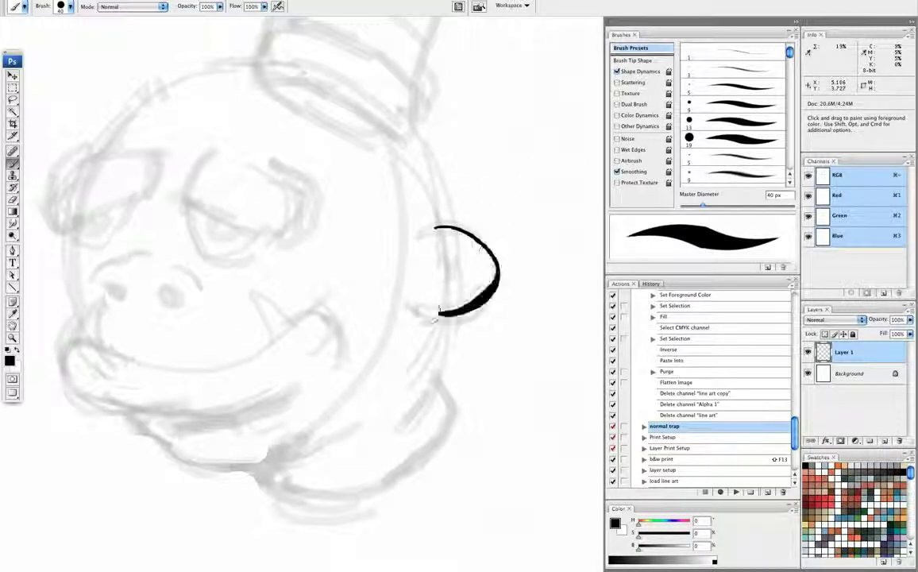
pyautogui.hotkey('ctrl', 'z')
pyautogui.scroll(-10, 778, 162)
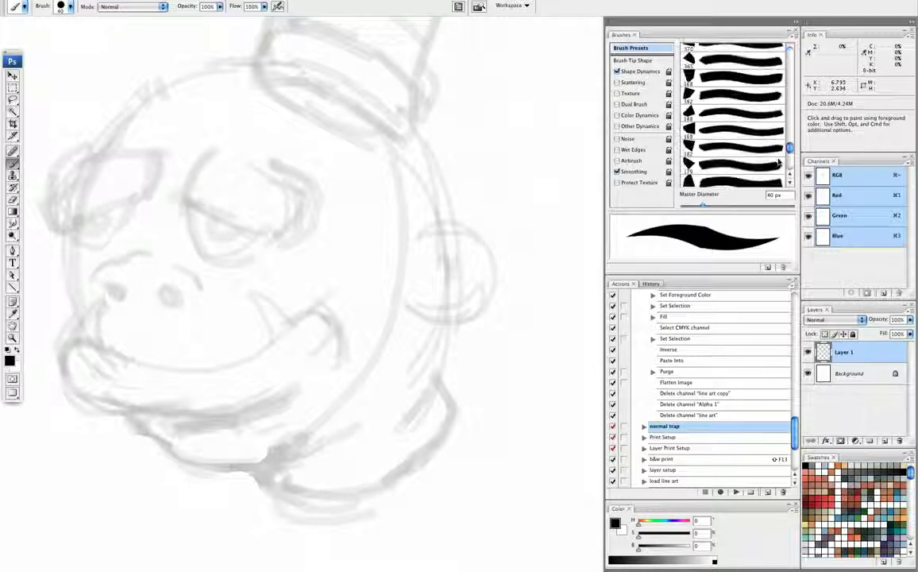
pyautogui.scroll(-3, 779, 162)
pyautogui.scroll(-3, 776, 157)
pyautogui.scroll(-3, 772, 148)
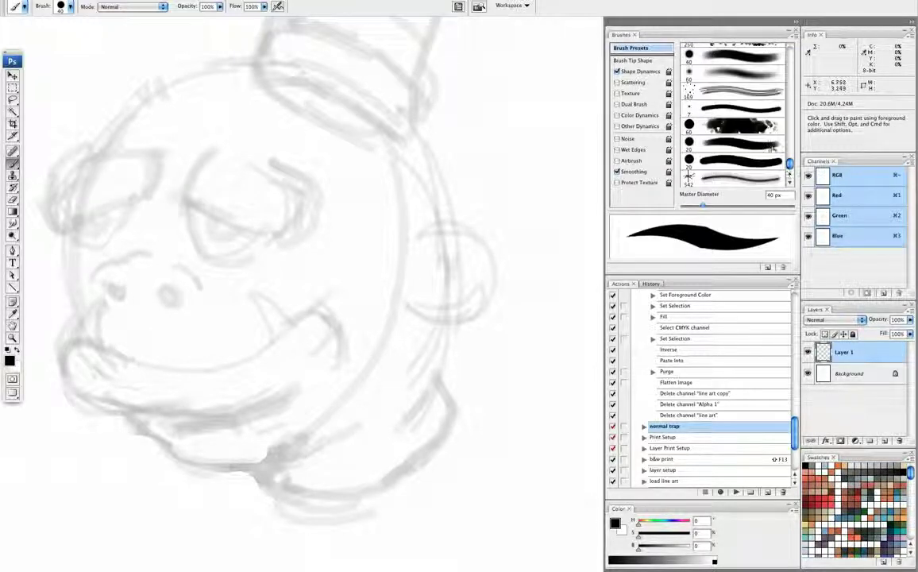
# Try the 60 px soft brush preset with an ear test stroke, then undo it.
pyautogui.click(734, 75)
pyautogui.moveTo(426, 223)
pyautogui.mouseDown()
pyautogui.moveTo(488, 287)
pyautogui.moveTo(389, 298)
pyautogui.mouseUp()
pyautogui.hotkey('ctrl', 'z')
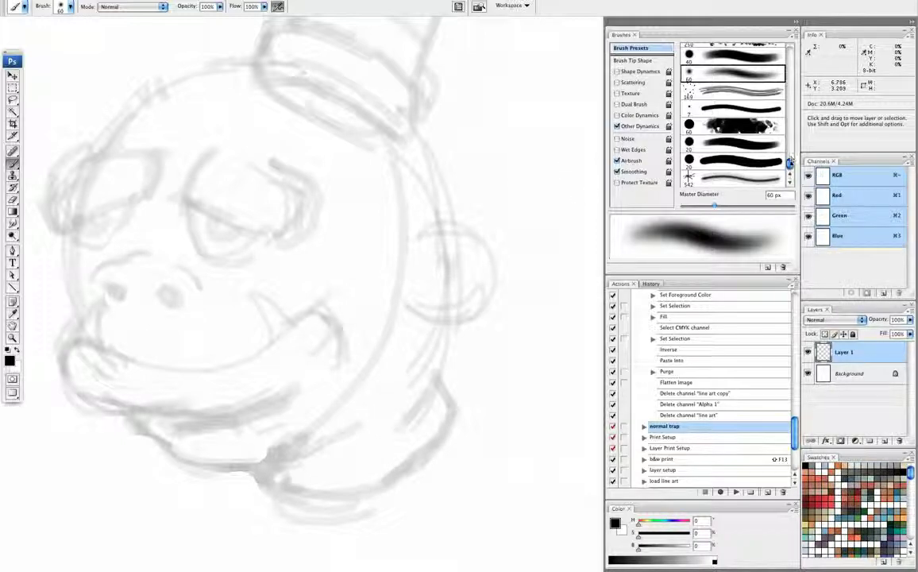
pyautogui.scroll(1, 789, 163)
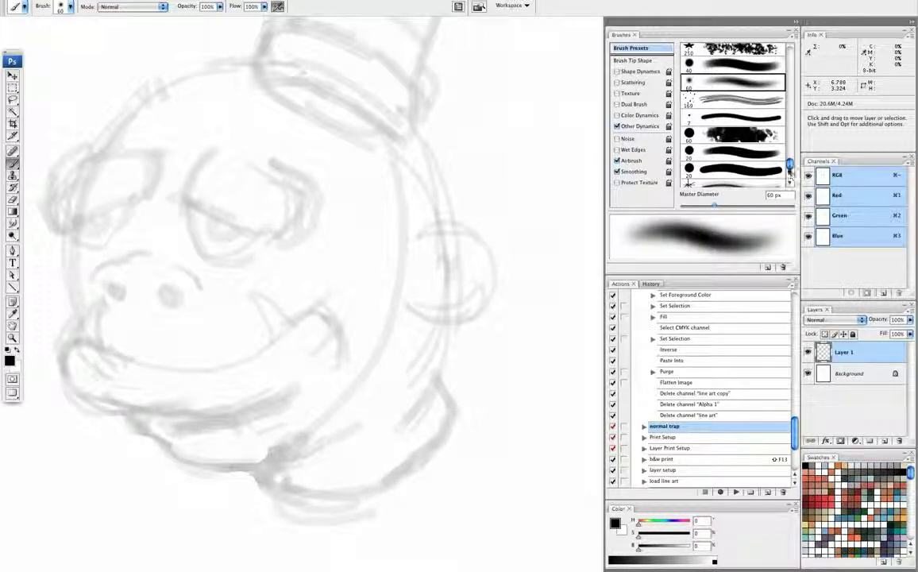
# Test a hard round brush preset, undo the mark, and shrink it to 9 px.
pyautogui.click(735, 115)
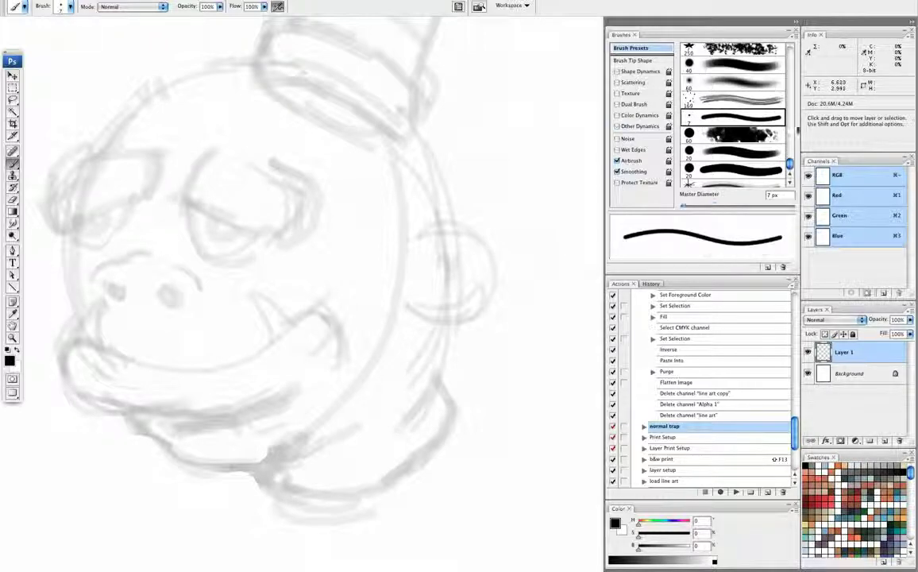
pyautogui.click(523, 191)
pyautogui.moveTo(523, 190); pyautogui.dragTo(516, 255)
pyautogui.hotkey('ctrl', 'z')
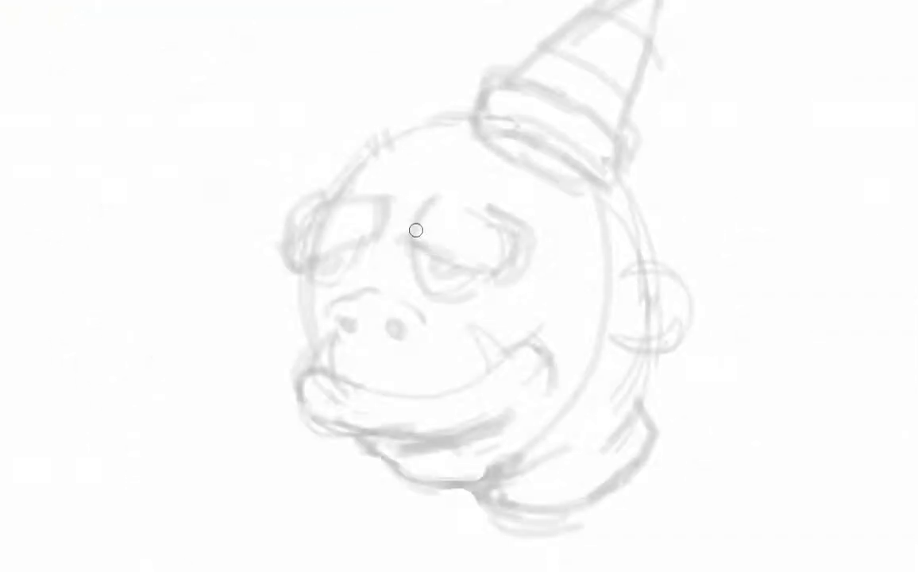
pyautogui.press('Tab')
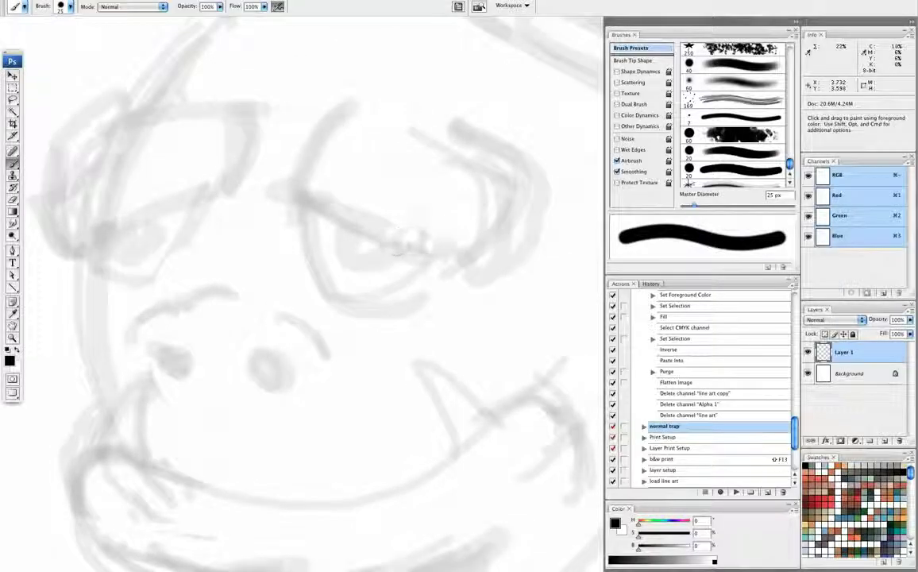
pyautogui.press('[')
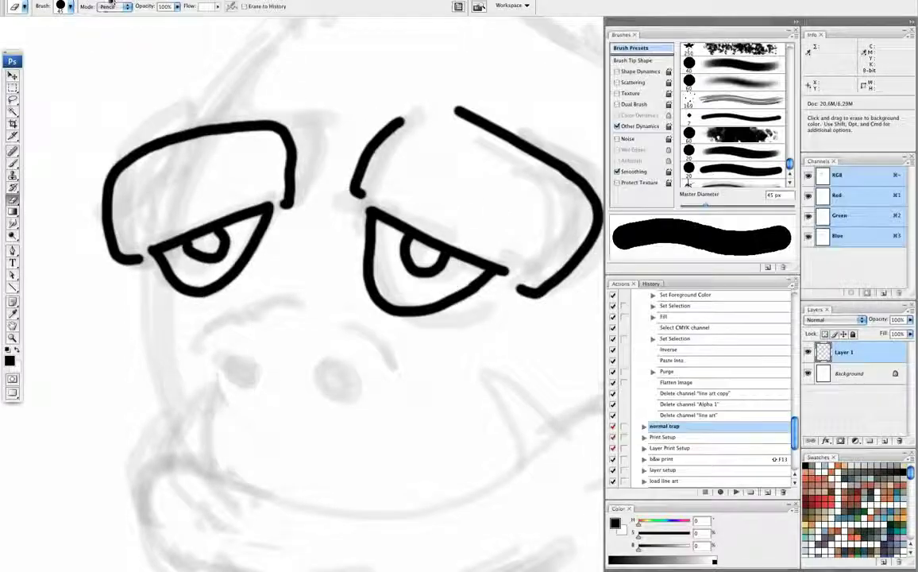
# Set the Eraser to erase with soft brush edges.
pyautogui.click(113, 6)
# Confirm Brush as the Eraser's mode.
pyautogui.click(103, 12)
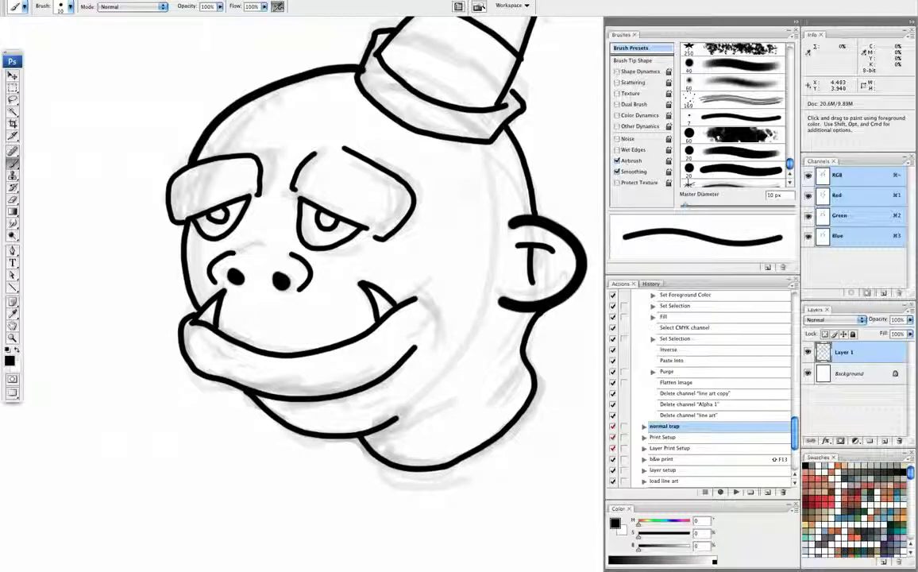
# Draw a Pen path from the hat brim to the jaw, bowed outward along the cheek.
pyautogui.press('p')
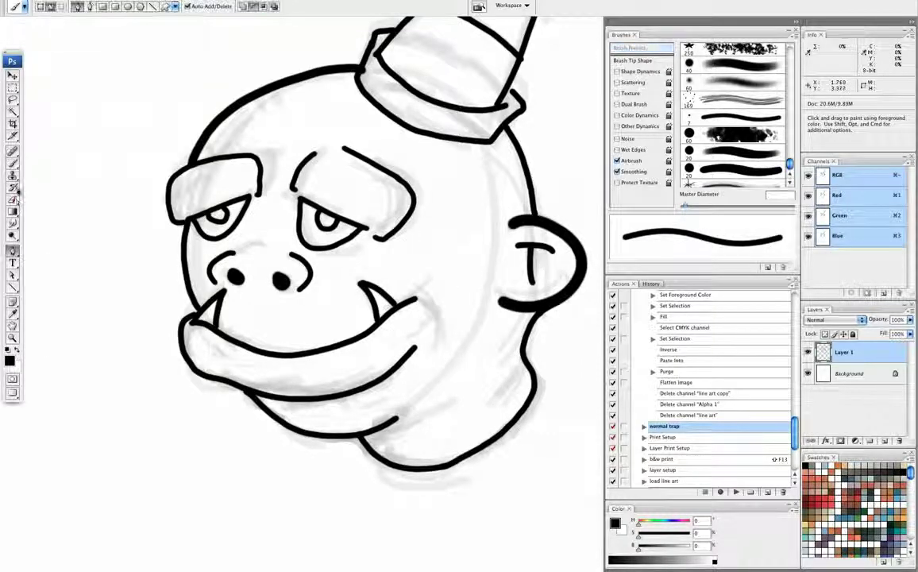
pyautogui.click(486, 145)
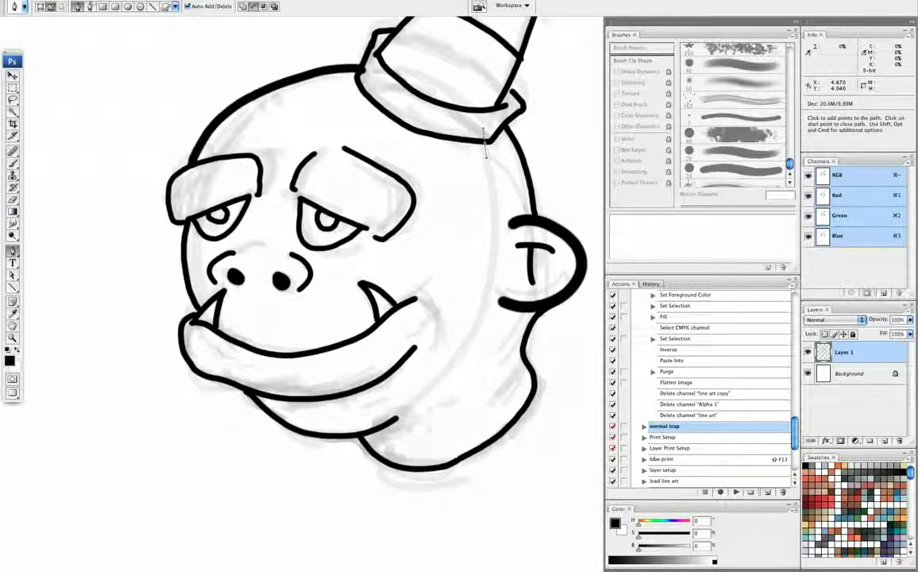
pyautogui.moveTo(334, 446); pyautogui.dragTo(330, 445)
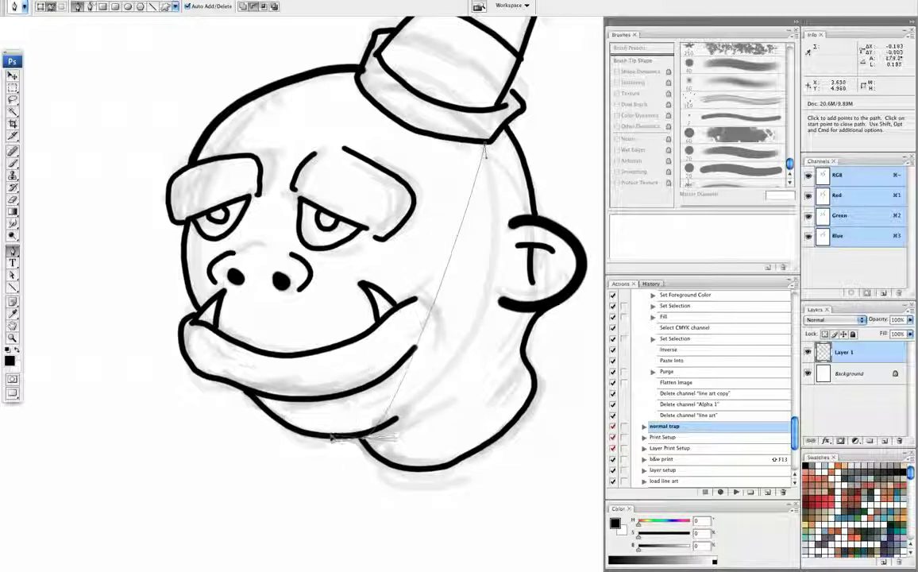
pyautogui.press('a')
pyautogui.moveTo(458, 412); pyautogui.dragTo(549, 330)
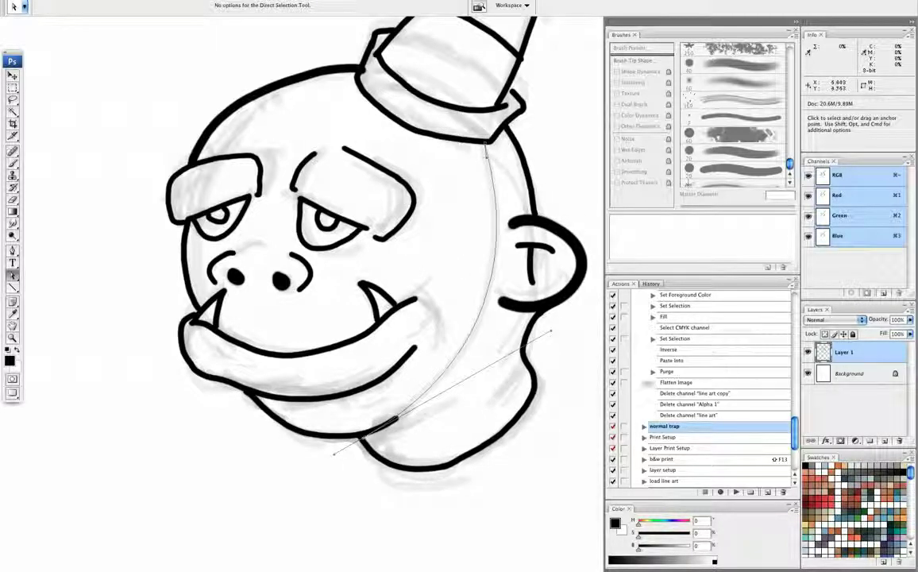
# Leave full screen and show the Paths panel from the Window menu.
pyautogui.press('f')
pyautogui.click(334, 4)
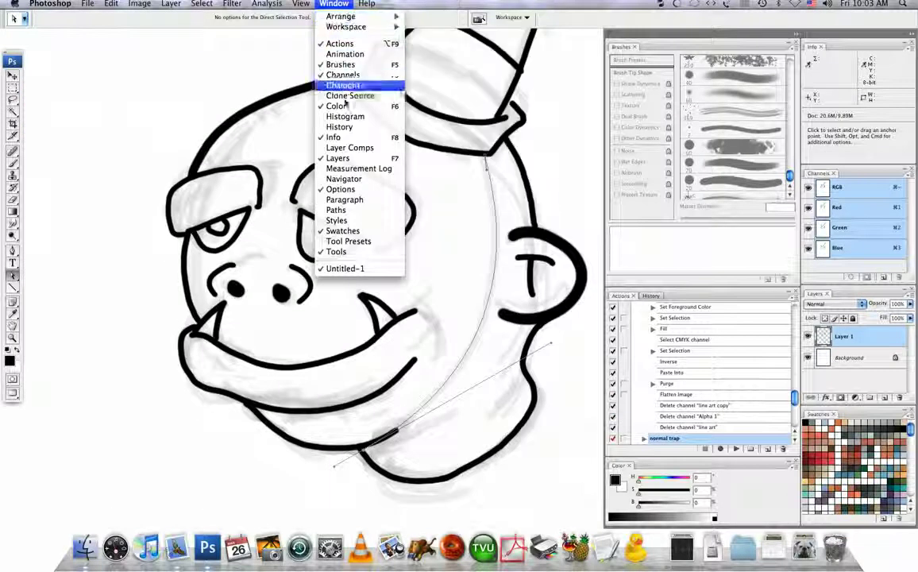
pyautogui.click(343, 211)
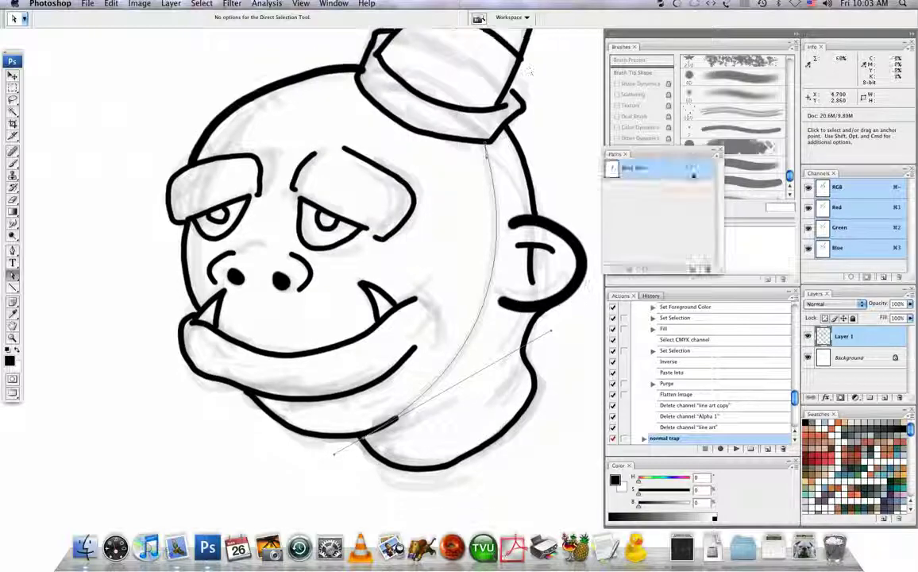
# Trial-stroke the Work Path with the brush, then undo the stroke.
pyautogui.click(720, 155)
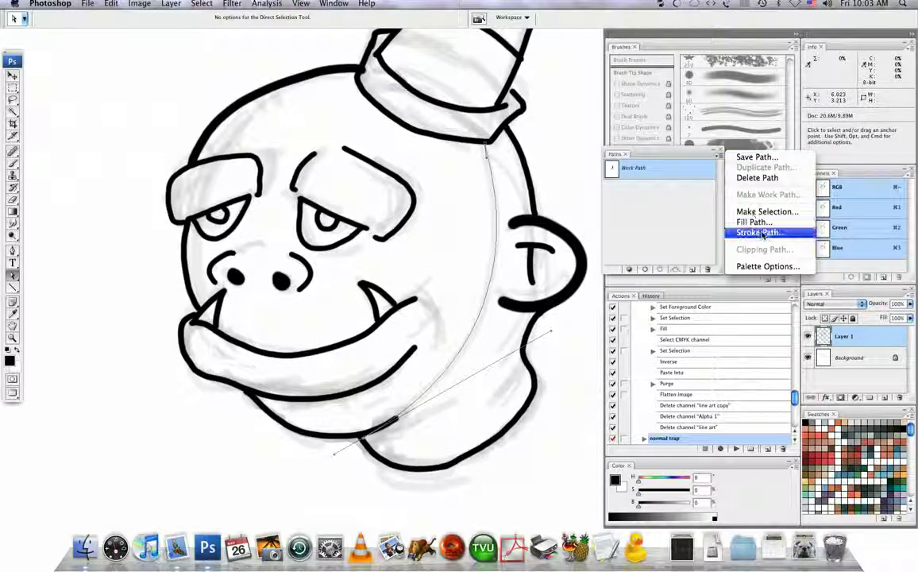
pyautogui.click(762, 231)
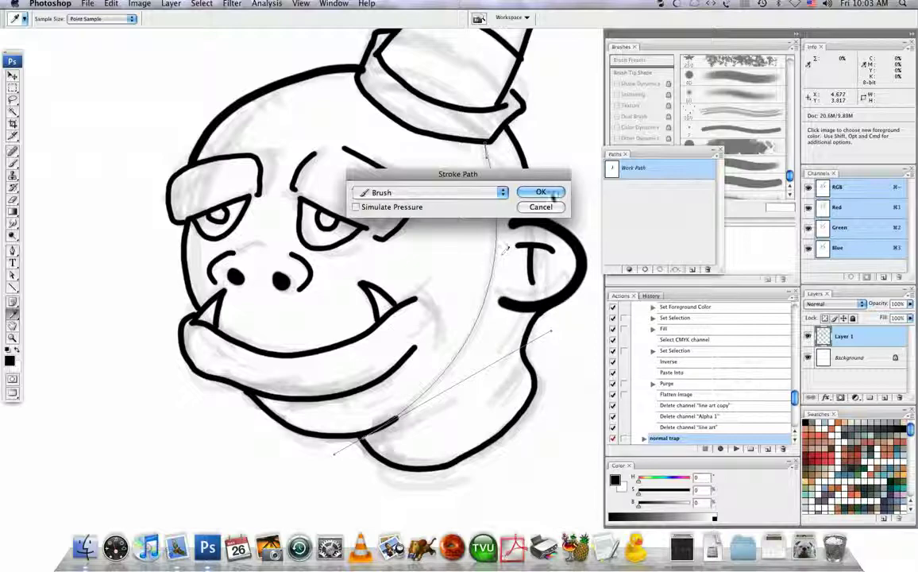
pyautogui.click(556, 192)
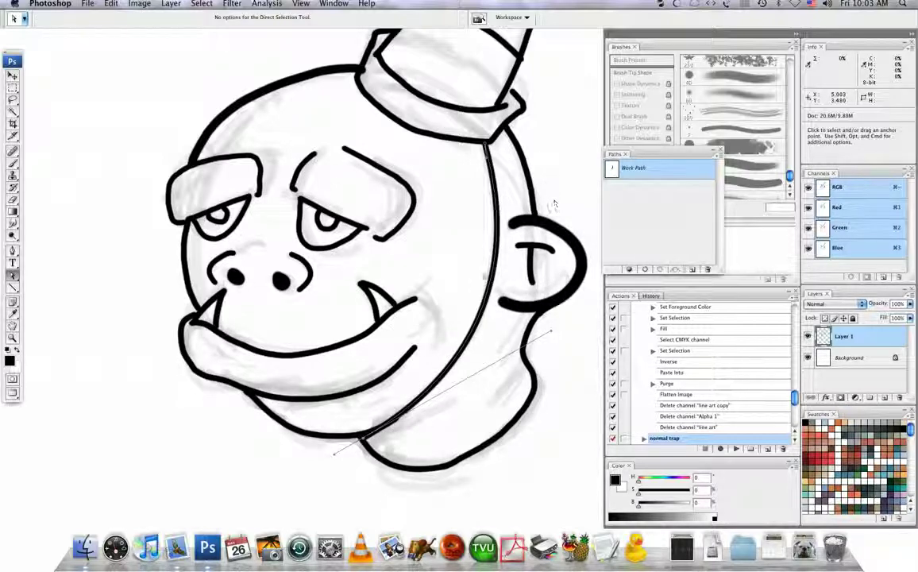
pyautogui.press('super+z')
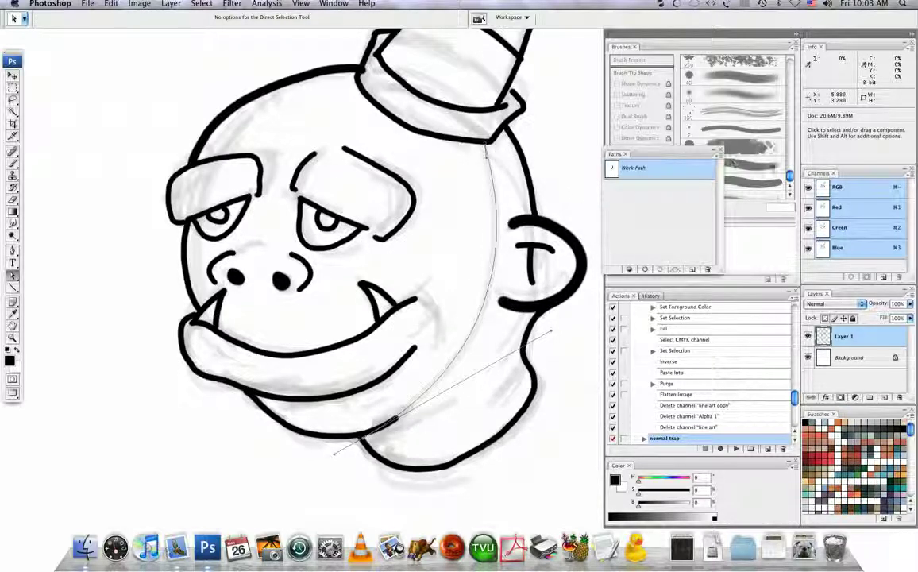
pyautogui.press('b')
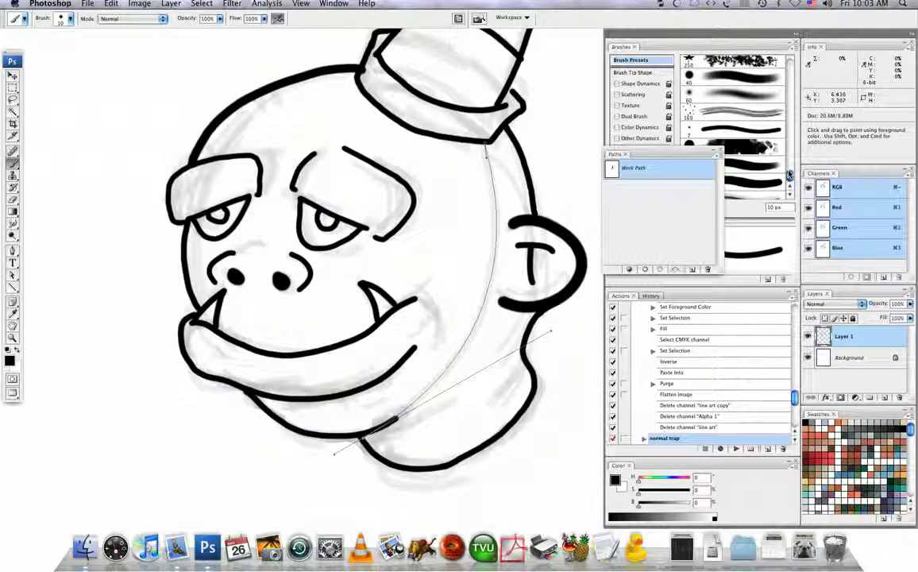
# Stroke the Work Path with a 45 px brush and Simulate Pressure, then undo it.
pyautogui.scroll(-5, 778, 95)
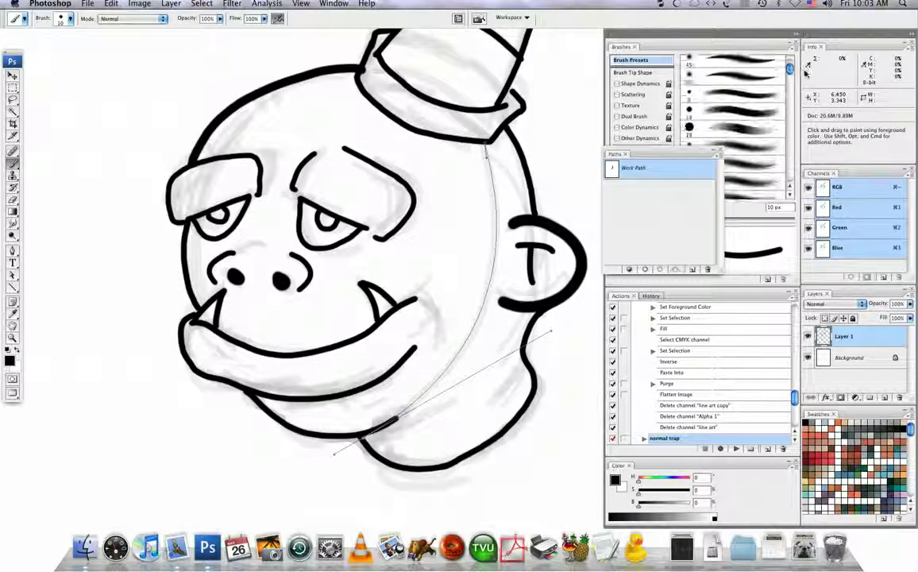
pyautogui.scroll(2, 779, 94)
pyautogui.click(732, 134)
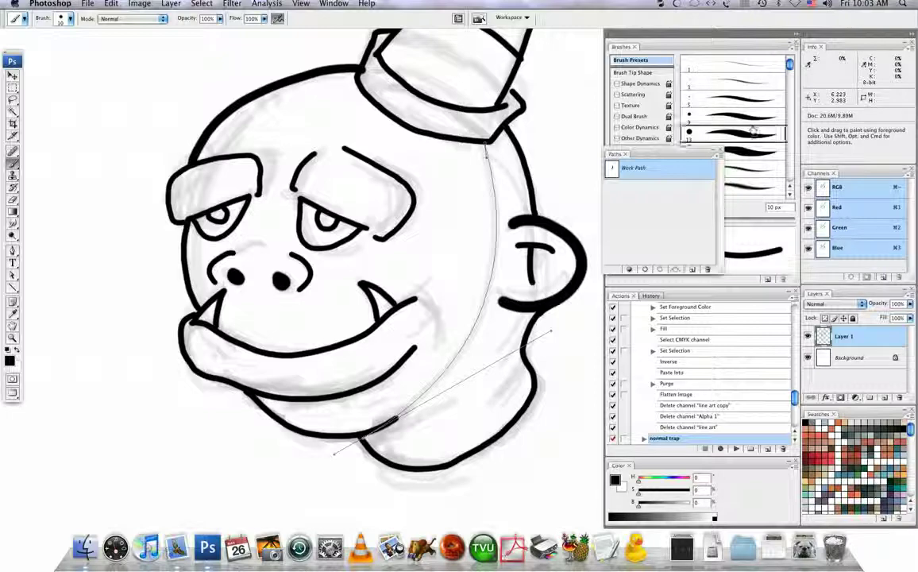
pyautogui.press(']')
pyautogui.press(']')
pyautogui.press(']')
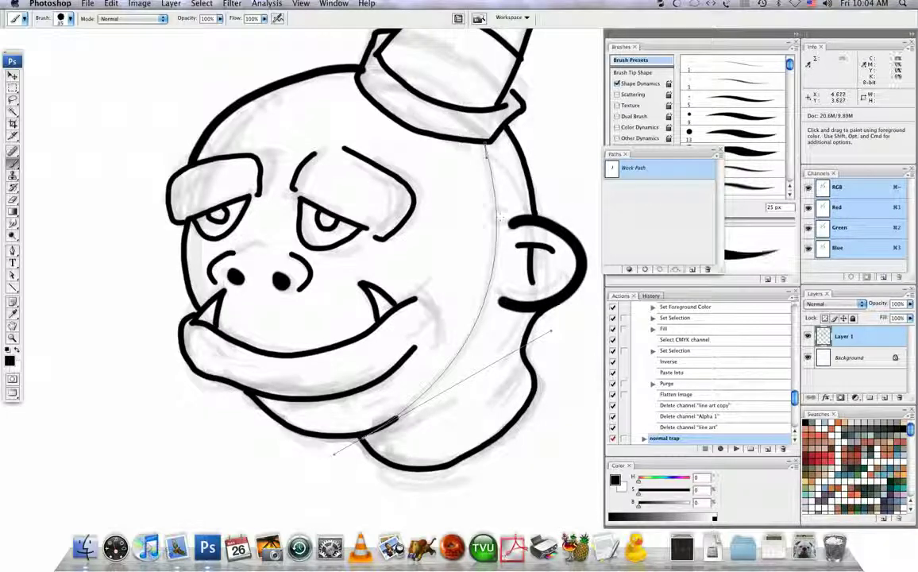
pyautogui.click(717, 155)
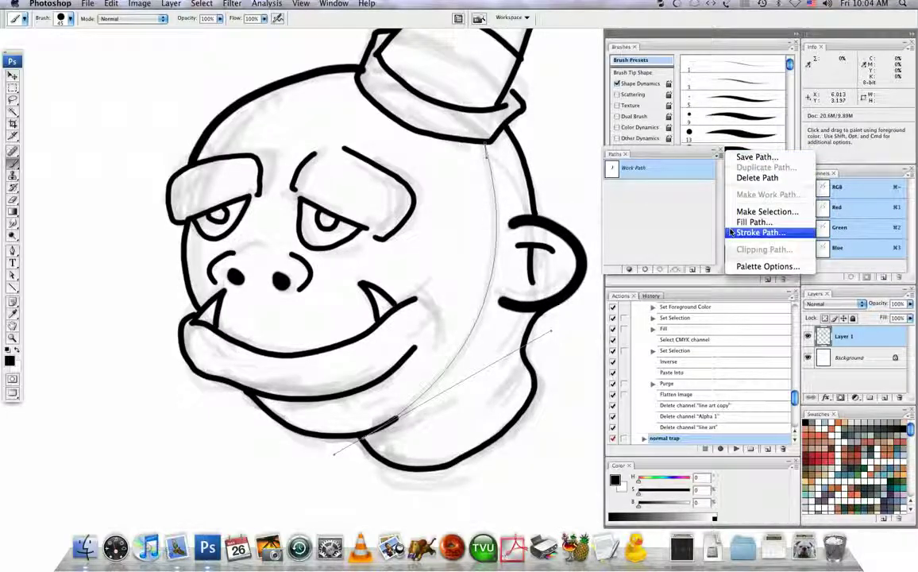
pyautogui.click(661, 221)
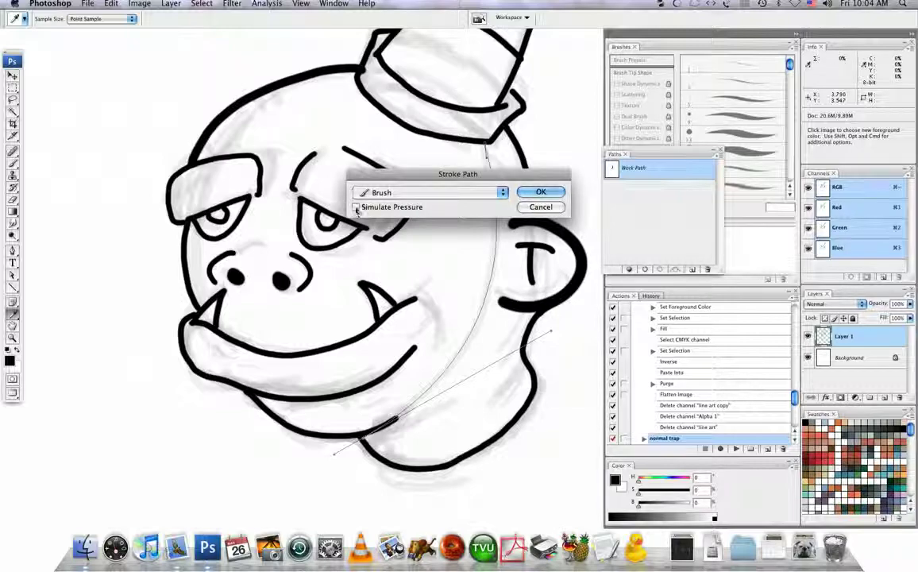
pyautogui.click(357, 207)
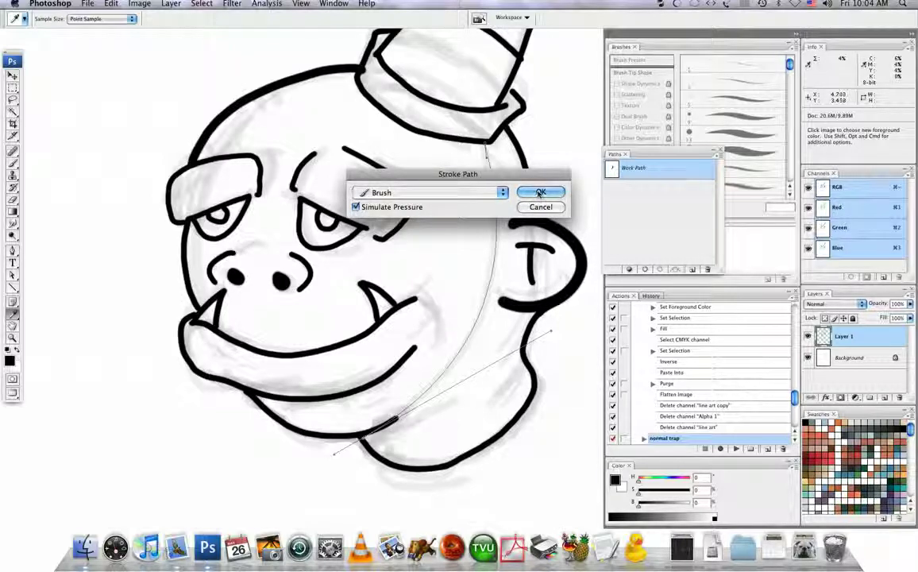
pyautogui.click(540, 192)
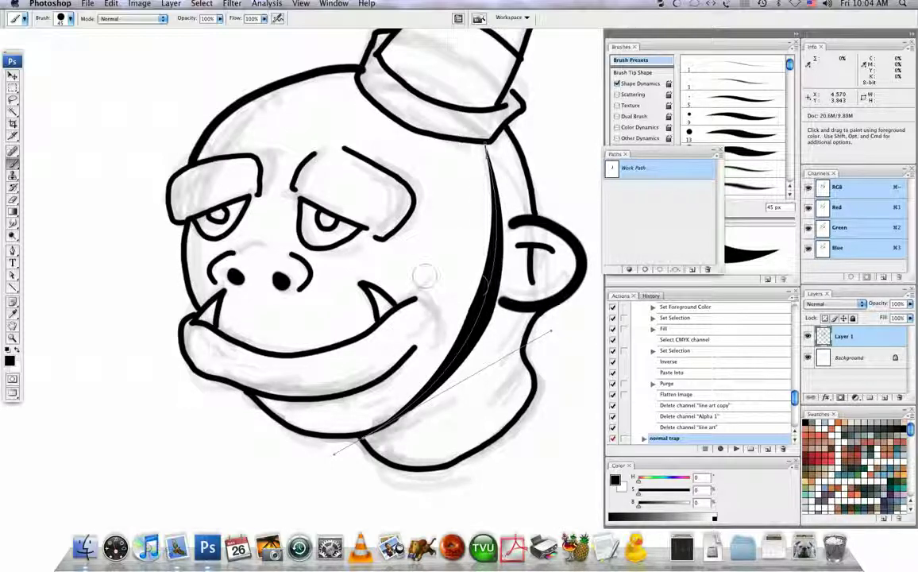
pyautogui.hotkey('ctrl', 'z')
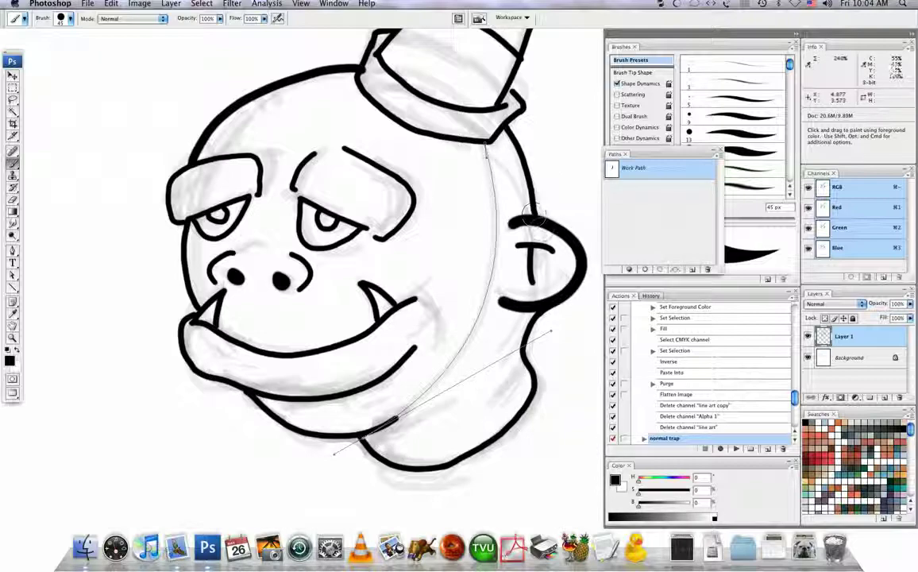
# Turn off Simulate Pressure in Stroke Path and dismiss it without stroking.
pyautogui.click(719, 154)
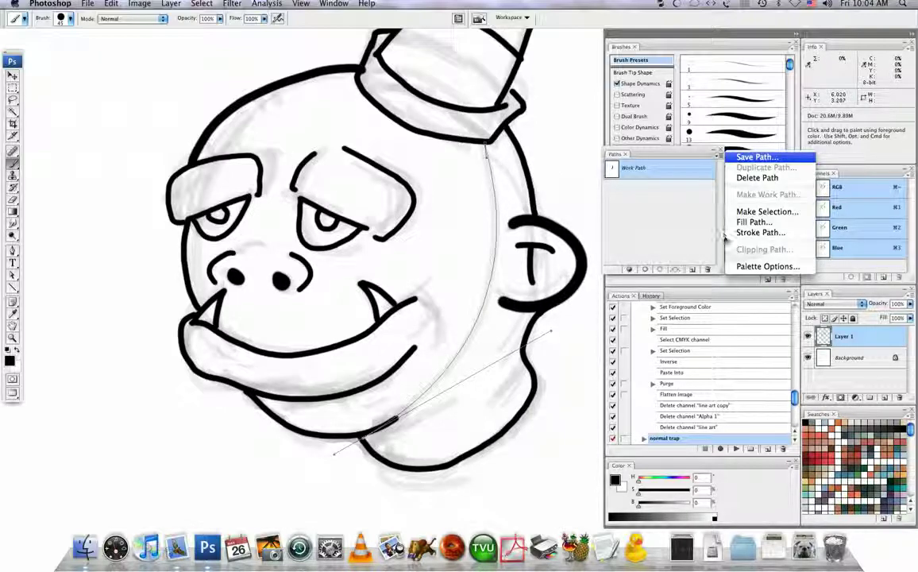
pyautogui.click(761, 231)
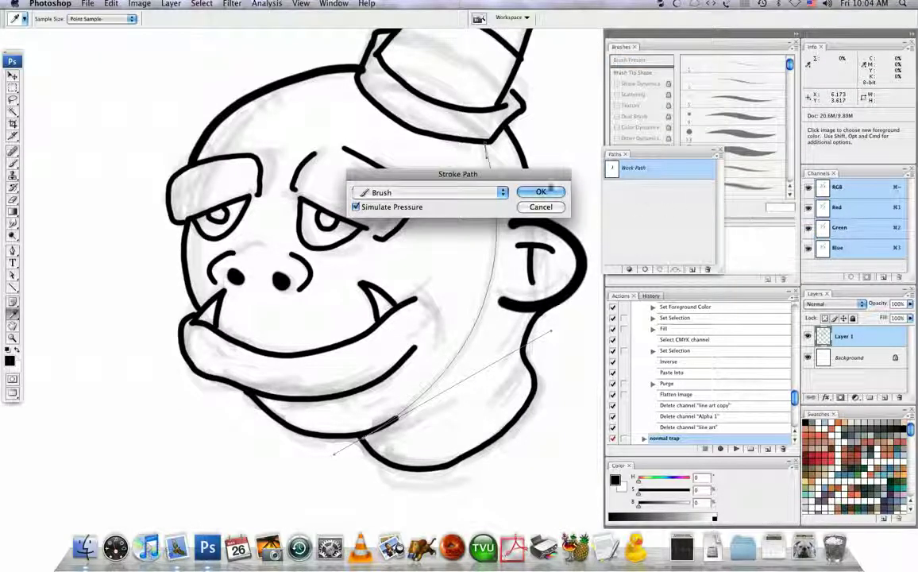
pyautogui.click(392, 206)
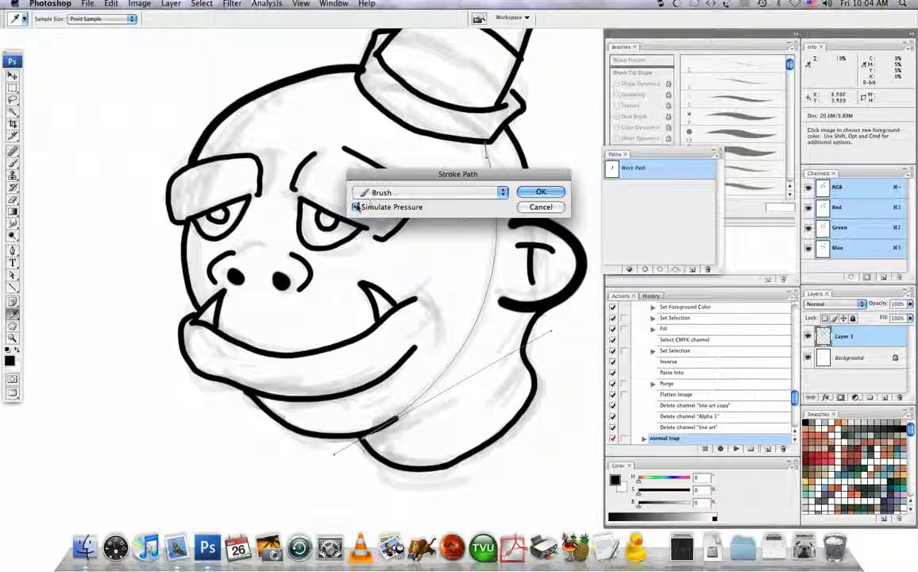
pyautogui.click(540, 207)
pyautogui.press('b')
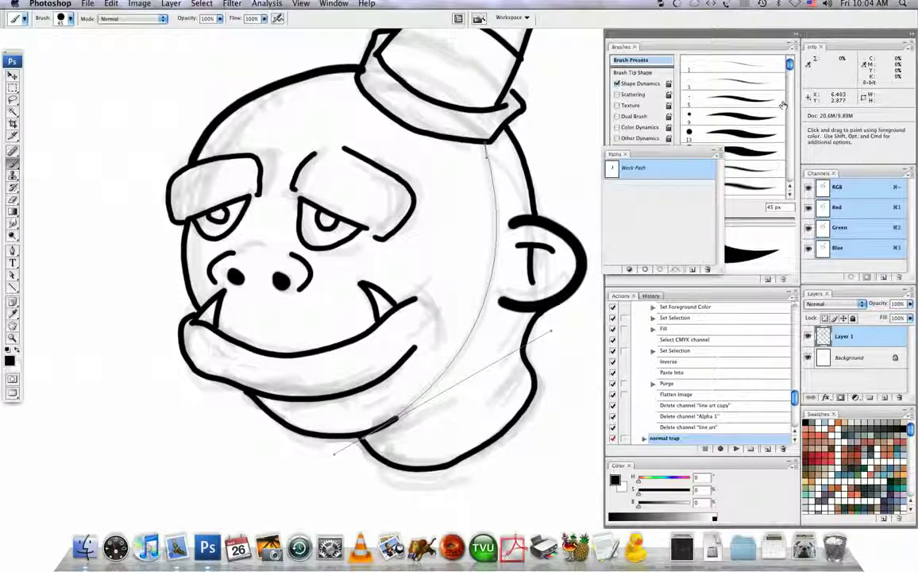
# Stroke the Work Path with a thin 9 px black brush and hide the panels.
pyautogui.moveTo(789, 65); pyautogui.dragTo(788, 176)
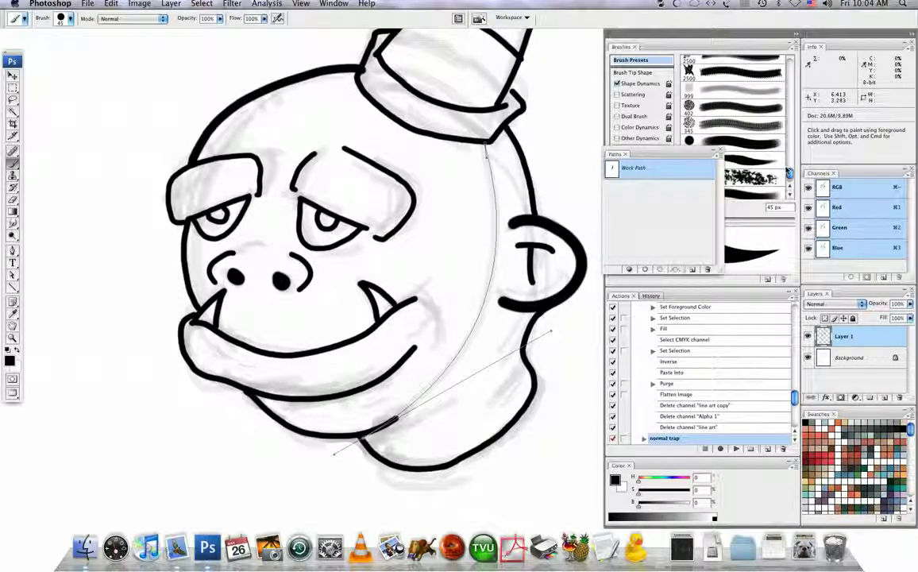
pyautogui.click(750, 173)
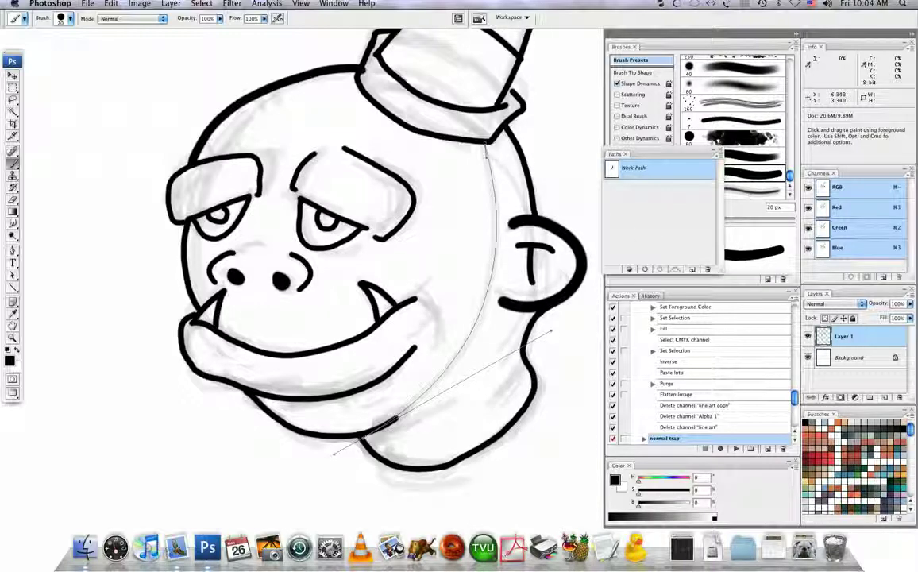
pyautogui.press('[')
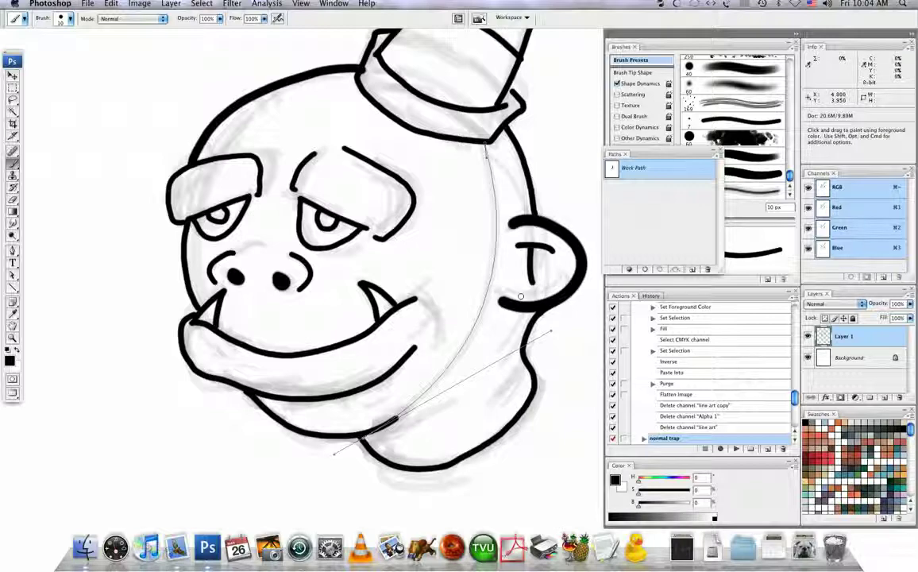
pyautogui.press('[')
pyautogui.click(716, 154)
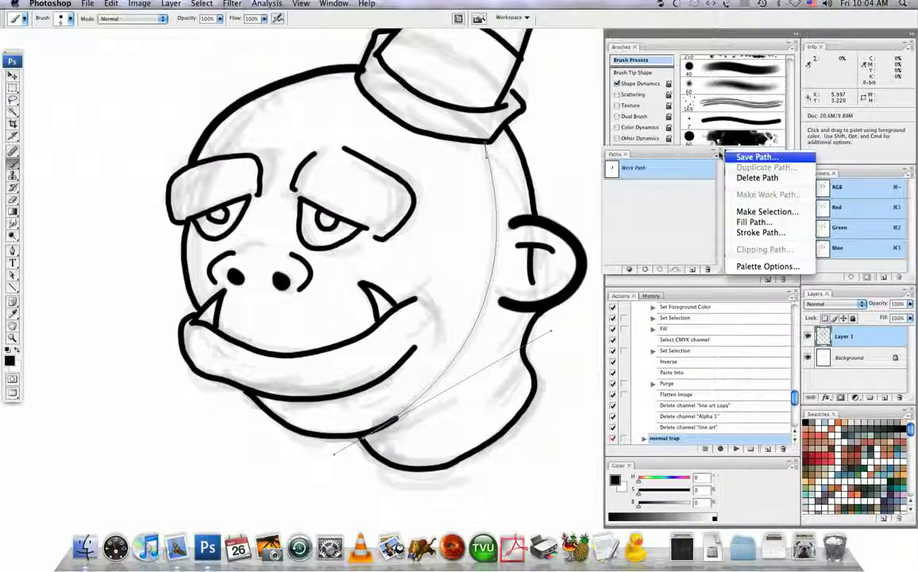
pyautogui.click(759, 232)
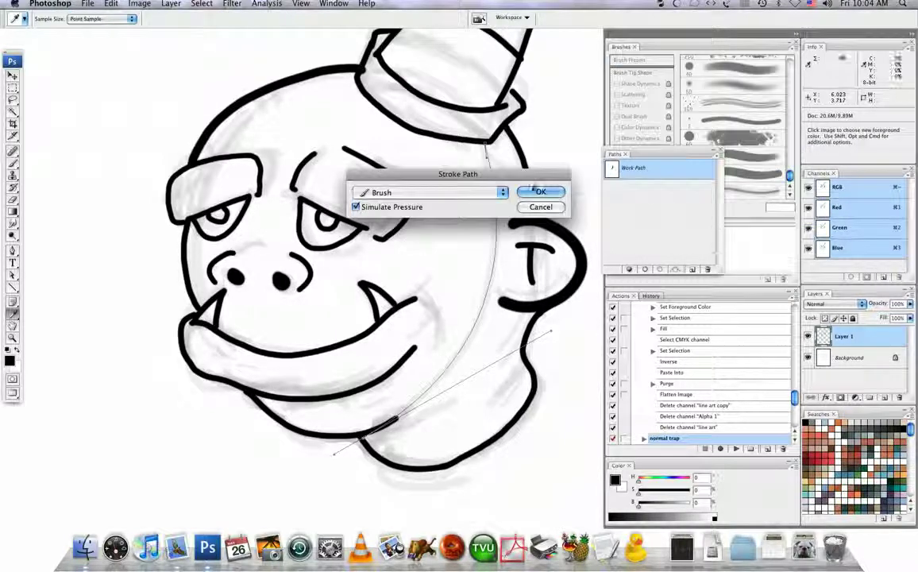
pyautogui.click(537, 191)
pyautogui.press('Tab')
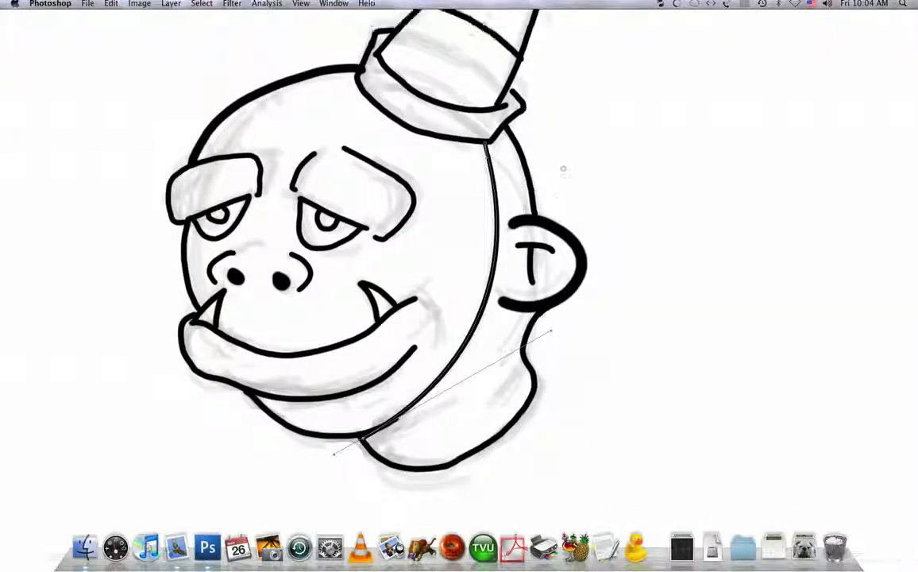
# Restore the panels and deselect the Work Path to hide its outline.
pyautogui.press('Tab')
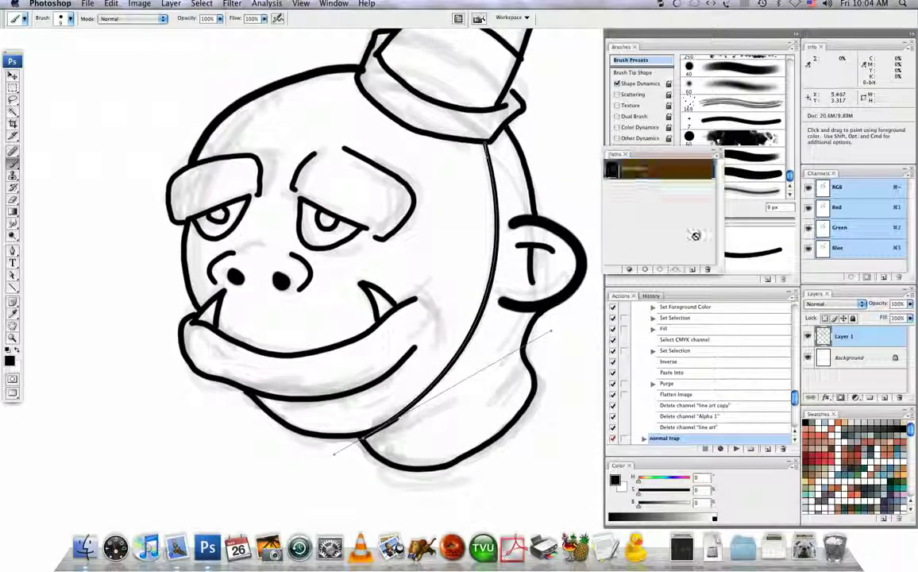
pyautogui.click(701, 263)
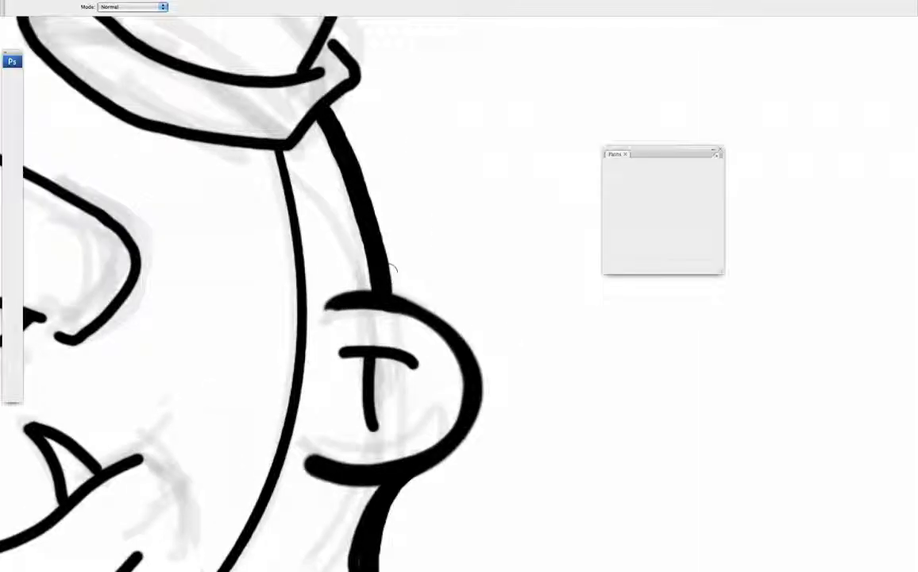
# Shrink the brush to 9 px and bring the hat brim into view for inking.
pyautogui.press('[')
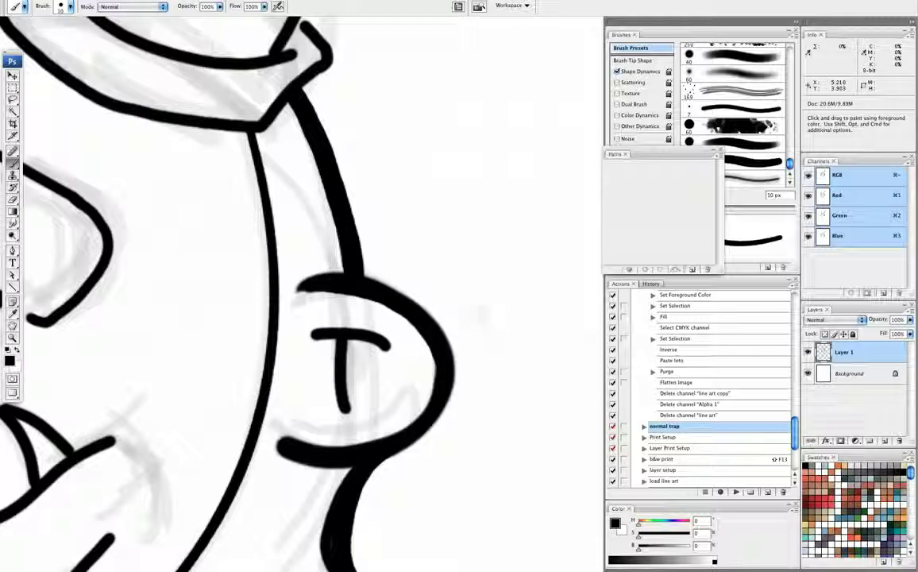
pyautogui.moveTo(314, 273); pyautogui.dragTo(300, 356)
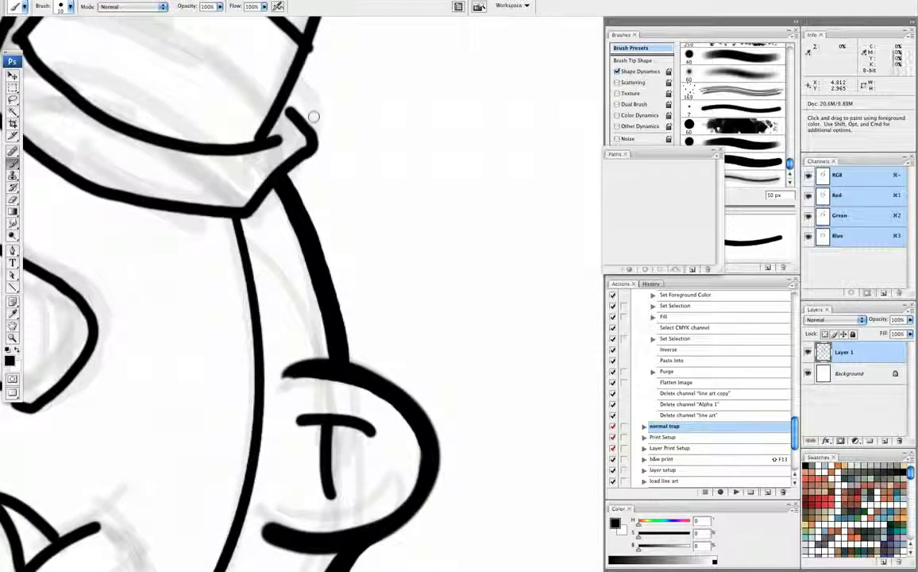
pyautogui.press('[')
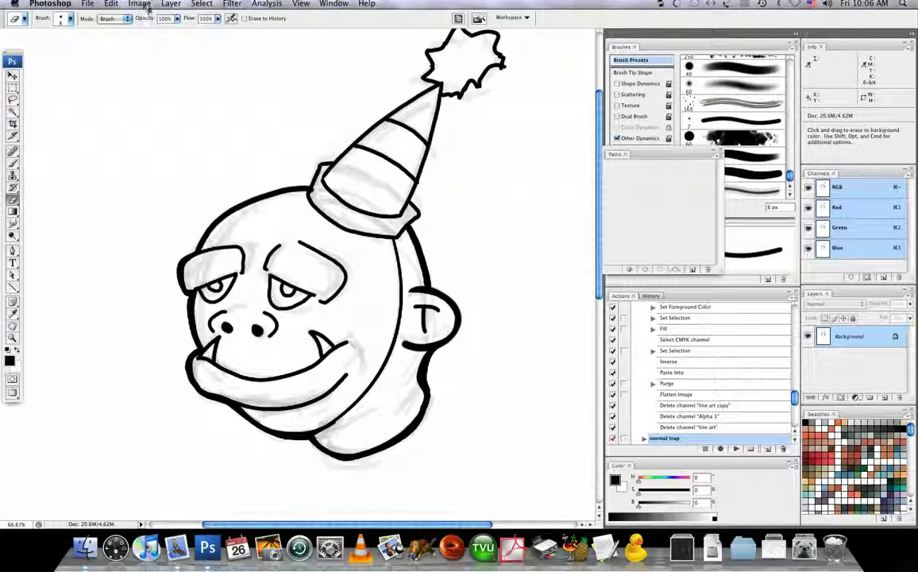
# Apply an Image Threshold at level 128 to make the drawing pure black and white.
pyautogui.click(140, 5)
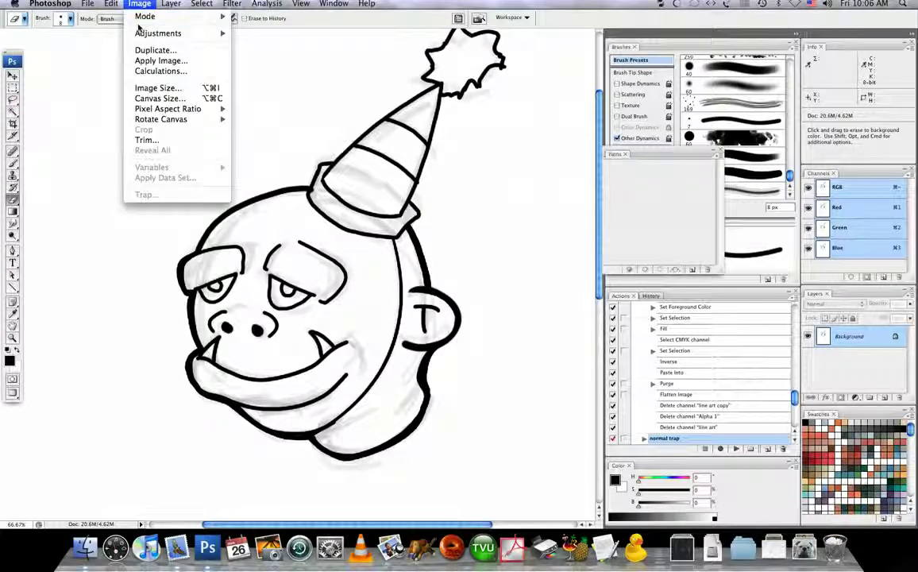
pyautogui.moveTo(158, 34)
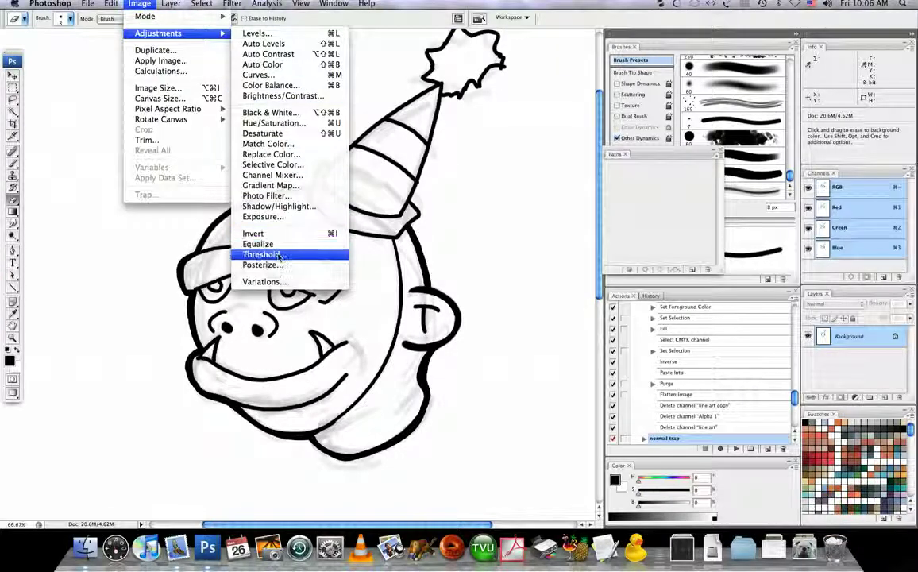
pyautogui.click(279, 254)
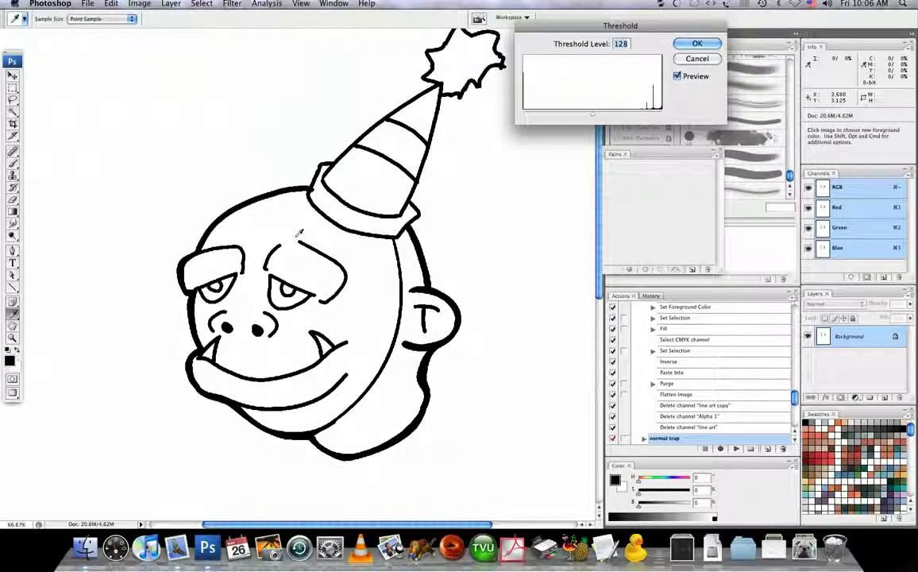
pyautogui.press('Return')
# View the thresholded ogre full screen without palettes, zooming in on the face to inspect.
pyautogui.press('e')
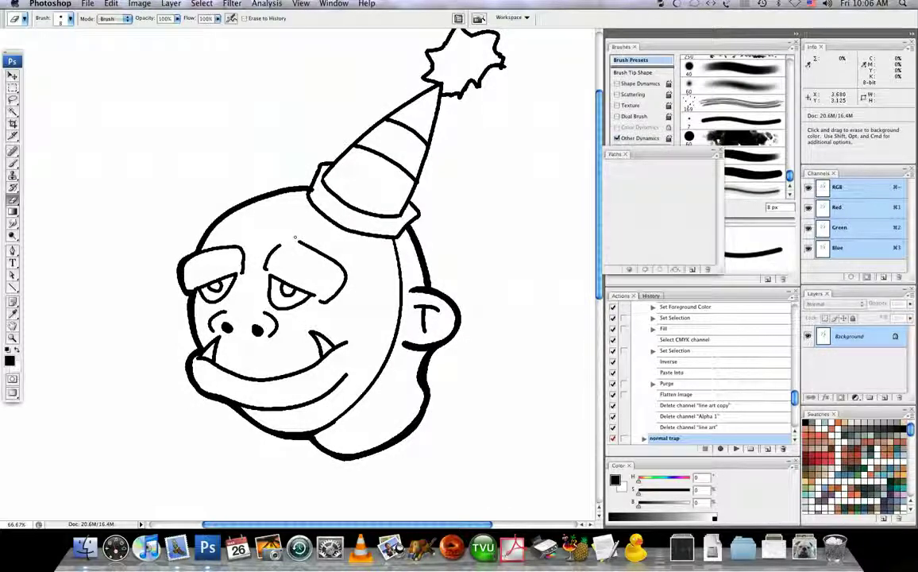
pyautogui.press('Tab')
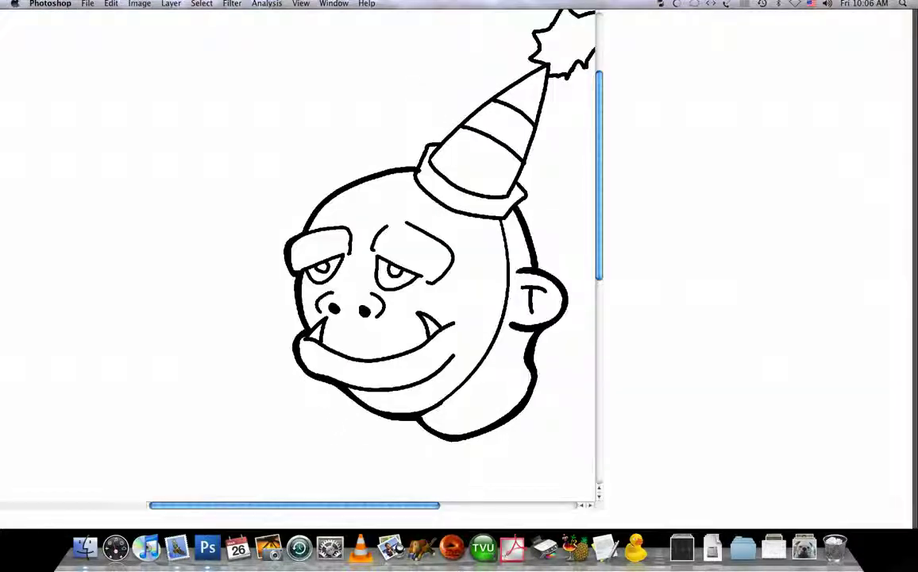
pyautogui.press('f')
pyautogui.press('super+minus')
pyautogui.press('f')
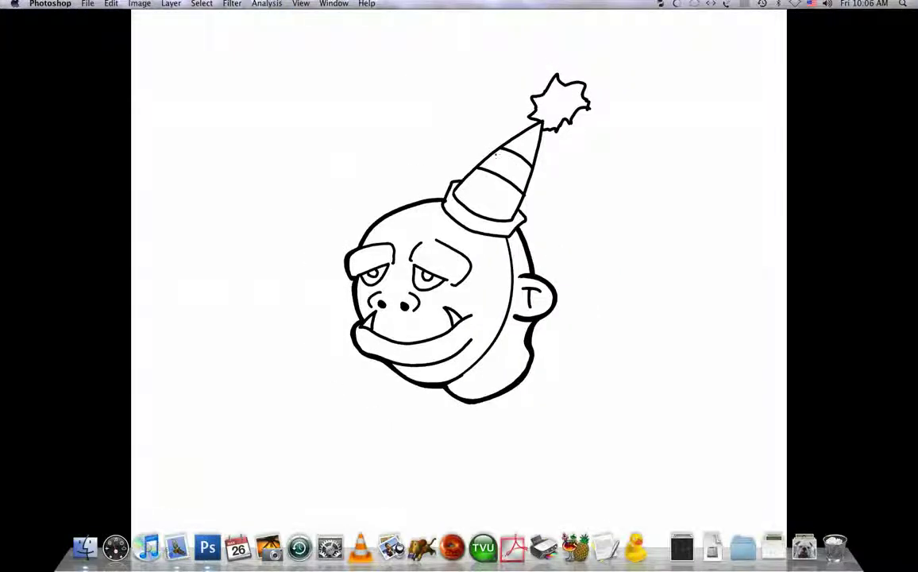
pyautogui.press('super+minus')
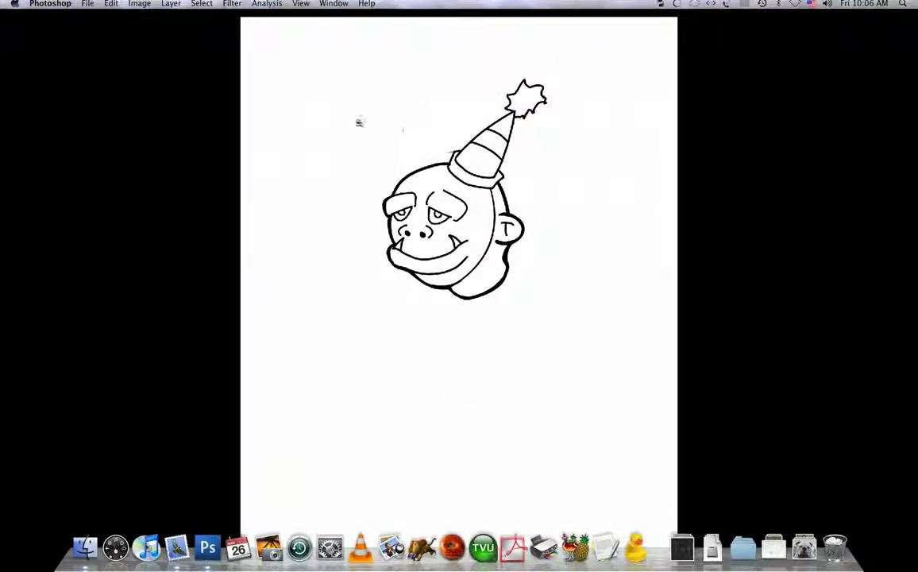
pyautogui.moveTo(513, 297); pyautogui.dragTo(510, 242)
pyautogui.click(603, 270)
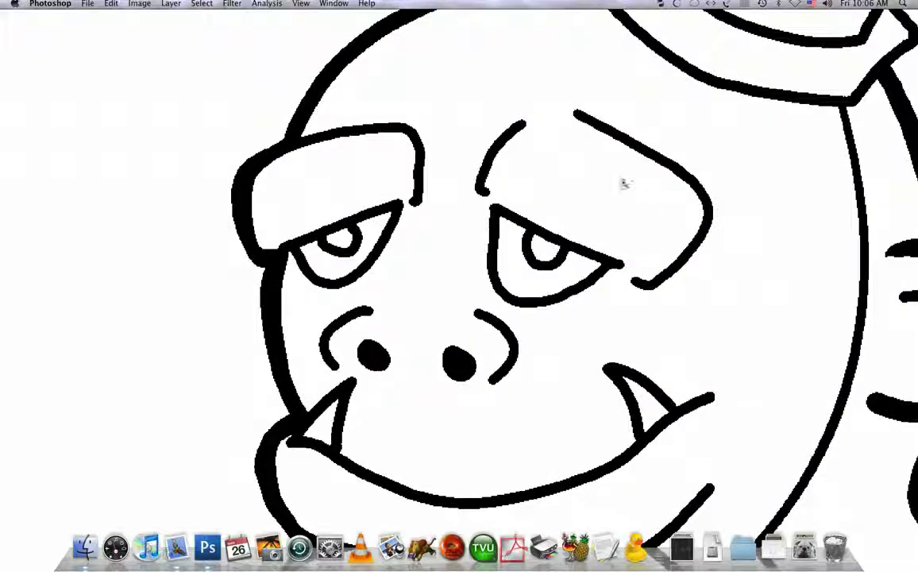
pyautogui.keyDown('alt'); pyautogui.click(527, 109); pyautogui.keyUp('alt')
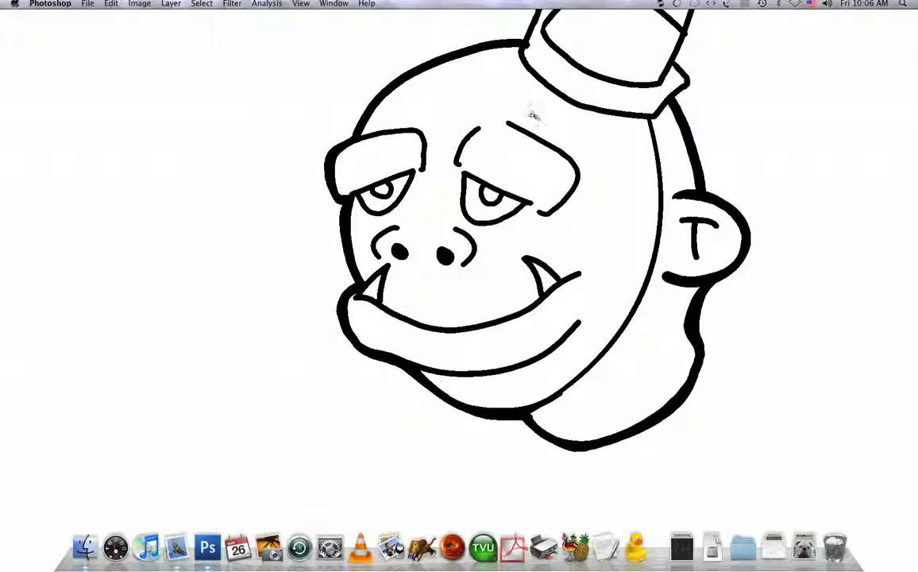
pyautogui.press('Tab')
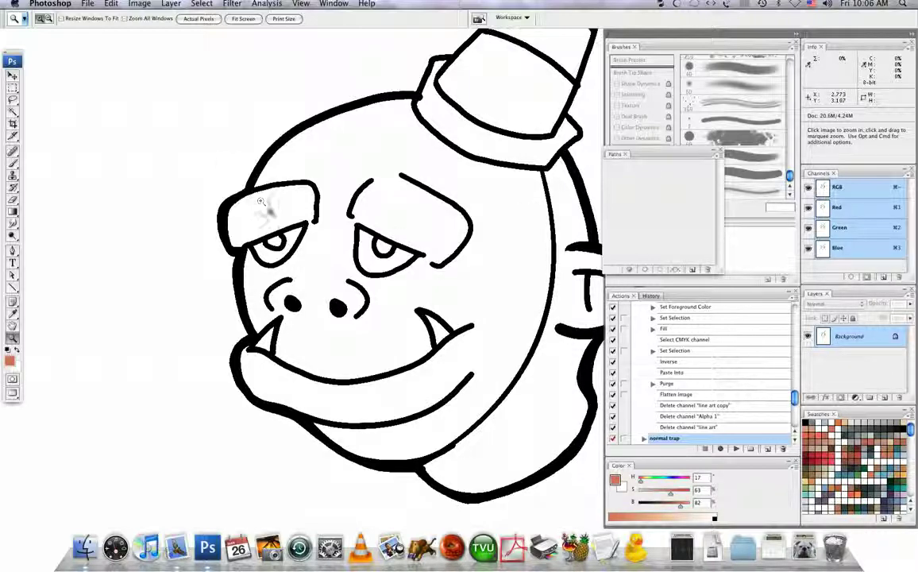
# Bucket-fill the left and right eyes with the foreground colour.
pyautogui.press('g')
pyautogui.hotkey('shift', 'g')
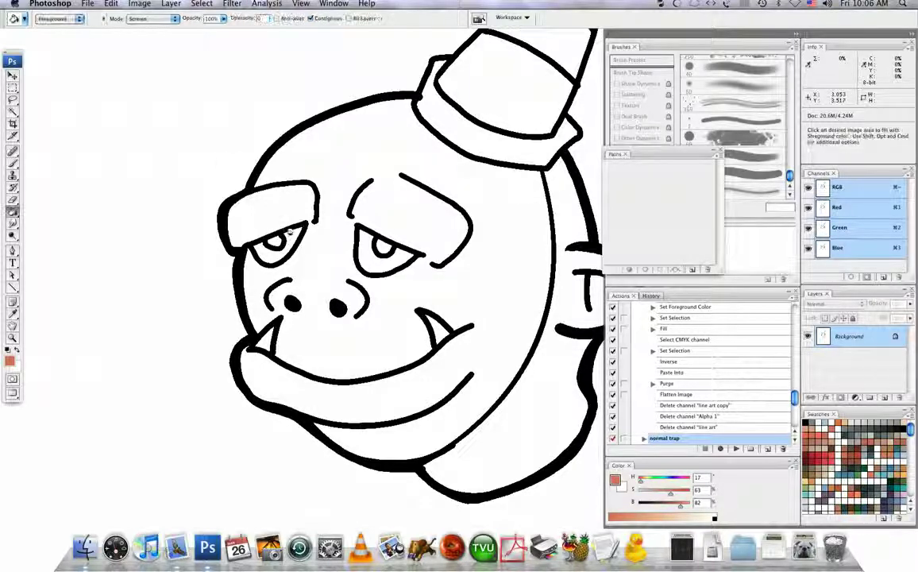
pyautogui.click(254, 239)
pyautogui.click(367, 248)
# Zoom in on a filled eye to check its outline is closed, then zoom back out.
pyautogui.press('z')
pyautogui.click(270, 247)
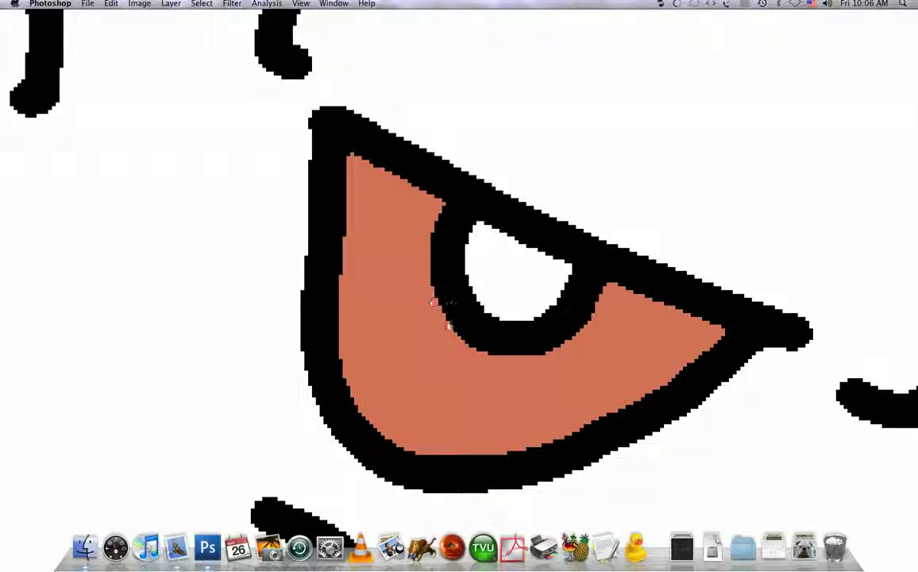
pyautogui.keyDown('alt'); pyautogui.click(476, 314); pyautogui.keyUp('alt')
pyautogui.keyDown('alt'); pyautogui.click(496, 295); pyautogui.keyUp('alt')
pyautogui.keyDown('alt'); pyautogui.click(508, 279); pyautogui.keyUp('alt')
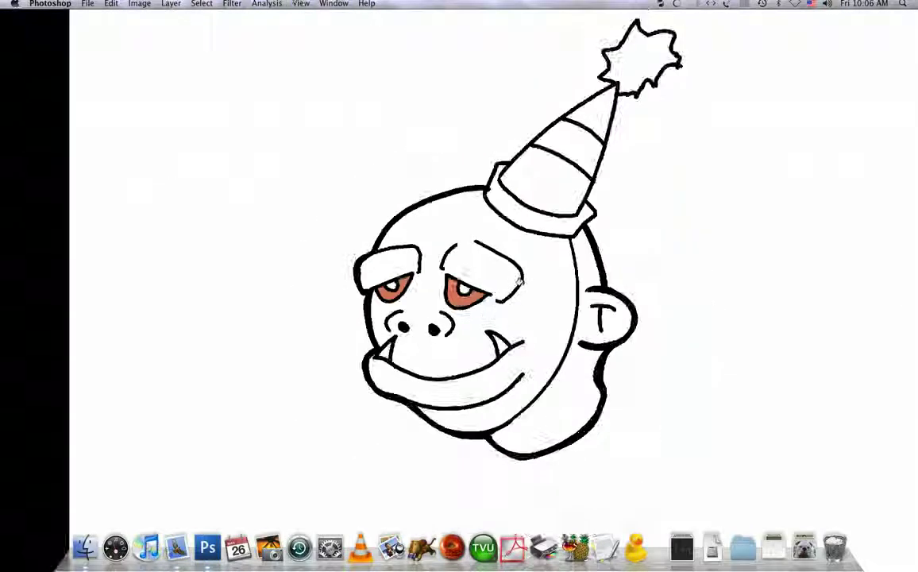
pyautogui.press('Tab')
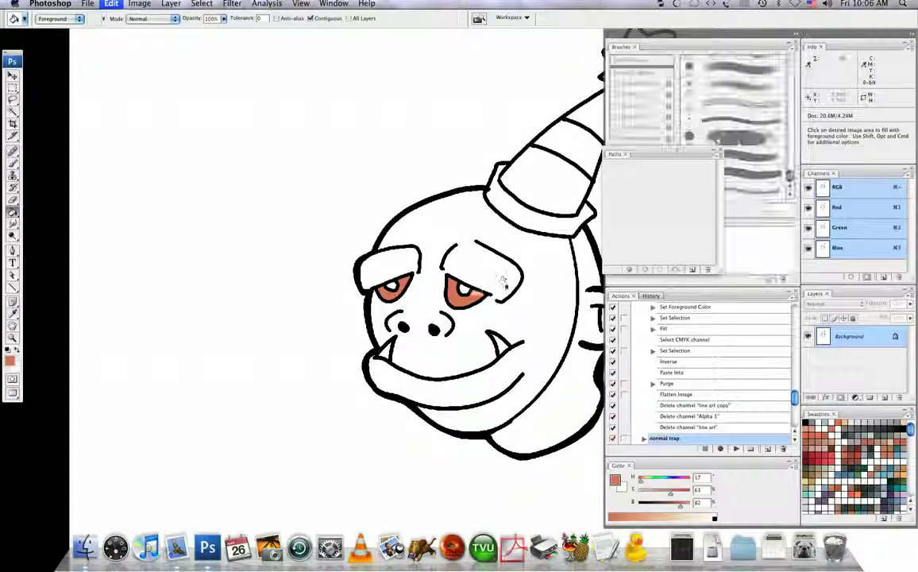
# Undo the remaining eye fill and review the page, zooming on the hat brim and centring the ogre.
pyautogui.hotkey('ctrl', 'z')
pyautogui.press('Tab')
pyautogui.hotkey('ctrl', '+')
pyautogui.hotkey('ctrl', '+')
pyautogui.hotkey('ctrl', '+')
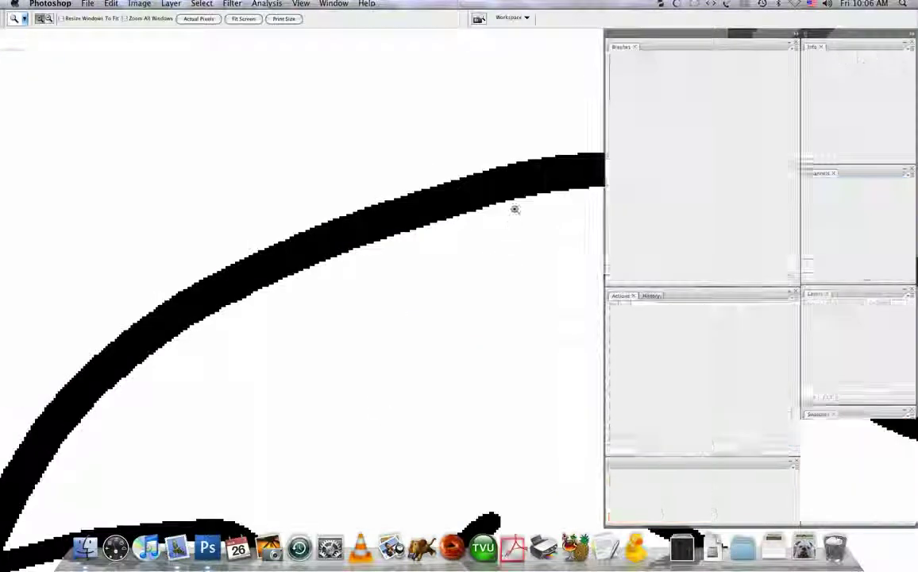
pyautogui.hotkey('ctrl', '-')
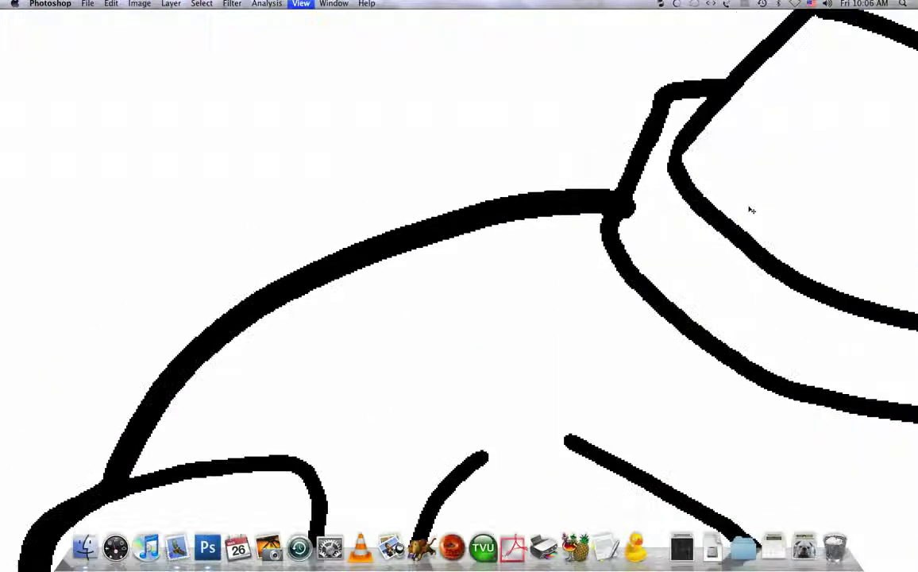
pyautogui.hotkey('ctrl', '-')
pyautogui.hotkey('ctrl', '-')
pyautogui.hotkey('ctrl', '-')
pyautogui.hotkey('ctrl', '-')
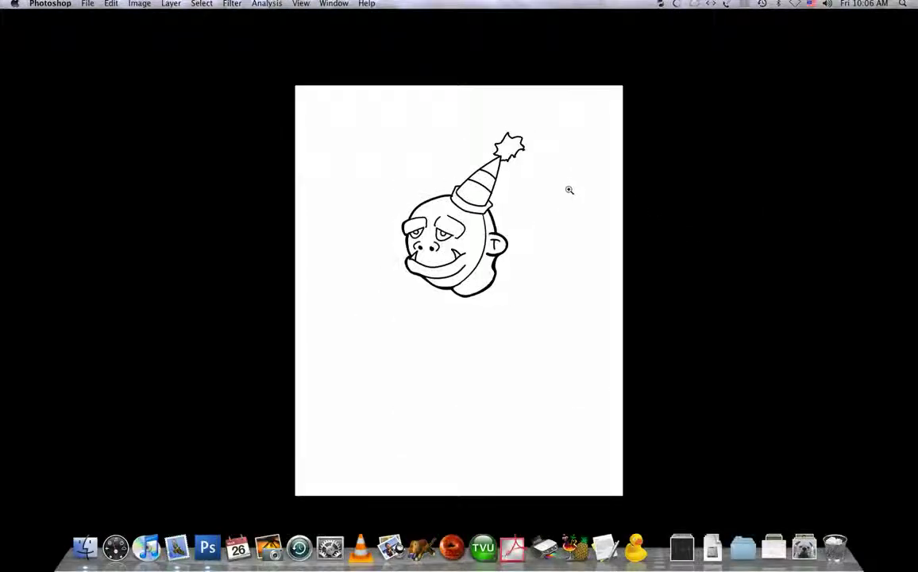
pyautogui.hotkey('ctrl', '+')
pyautogui.hotkey('ctrl', '+')
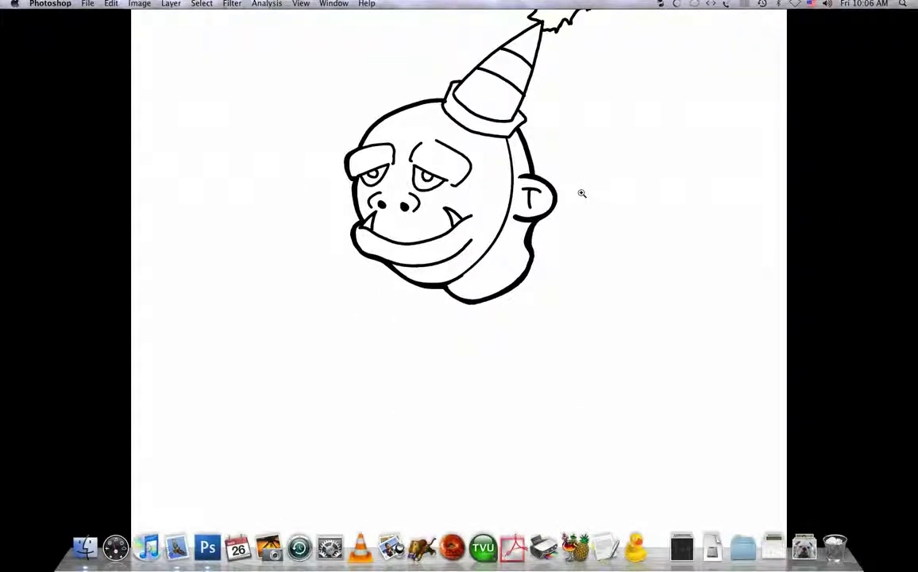
pyautogui.moveTo(578, 175); pyautogui.dragTo(570, 272)
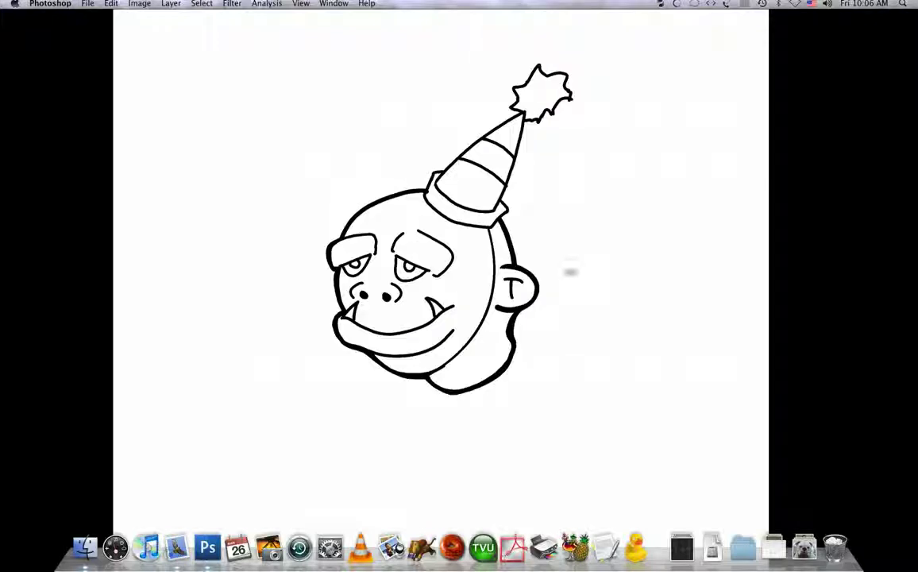
pyautogui.press('Tab')
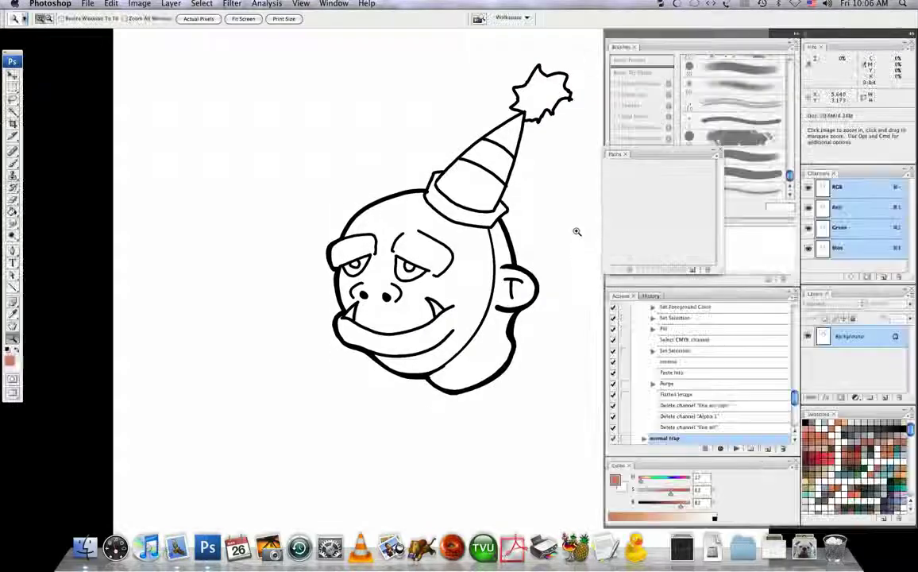
# Magic Wand the white area around the line art and copy the line art onto Layer 1.
pyautogui.press('w')
pyautogui.click(567, 207)
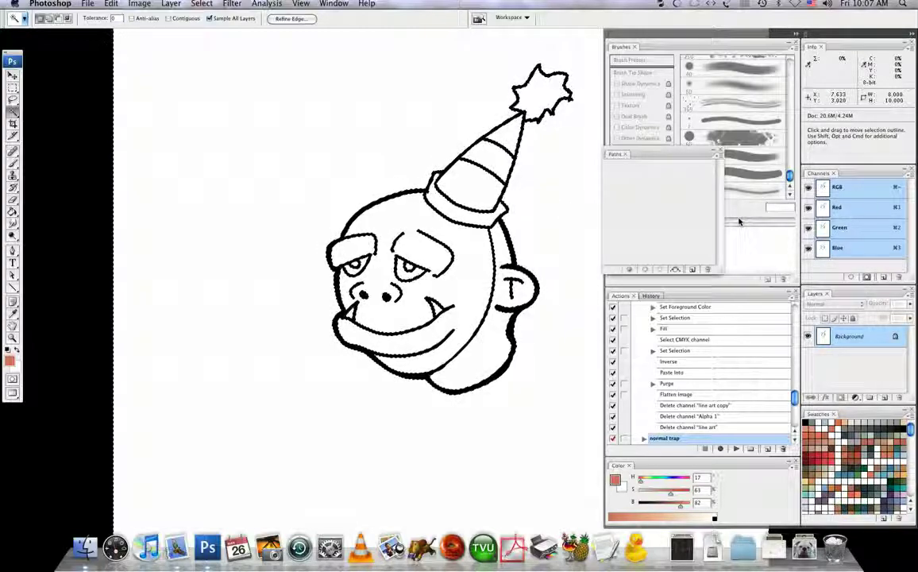
pyautogui.press('super+d')
pyautogui.press('super+z')
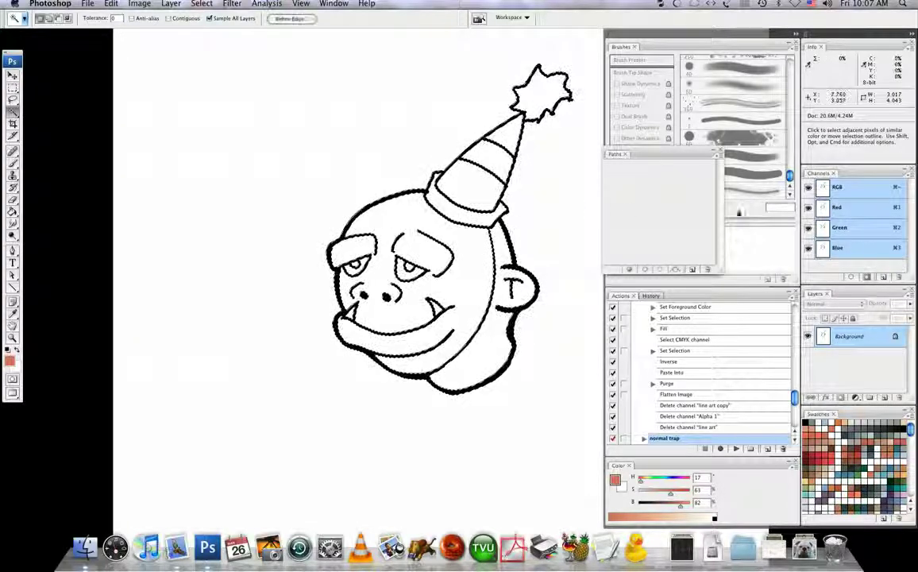
pyautogui.press('super+j')
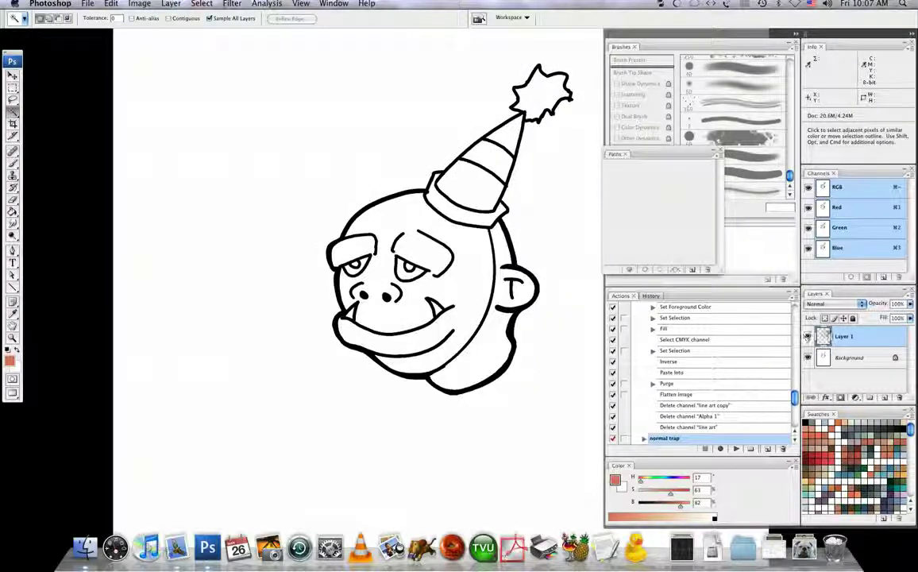
# Select the whole Background layer and toggle its visibility to check Layer 1's transparency.
pyautogui.click(826, 349)
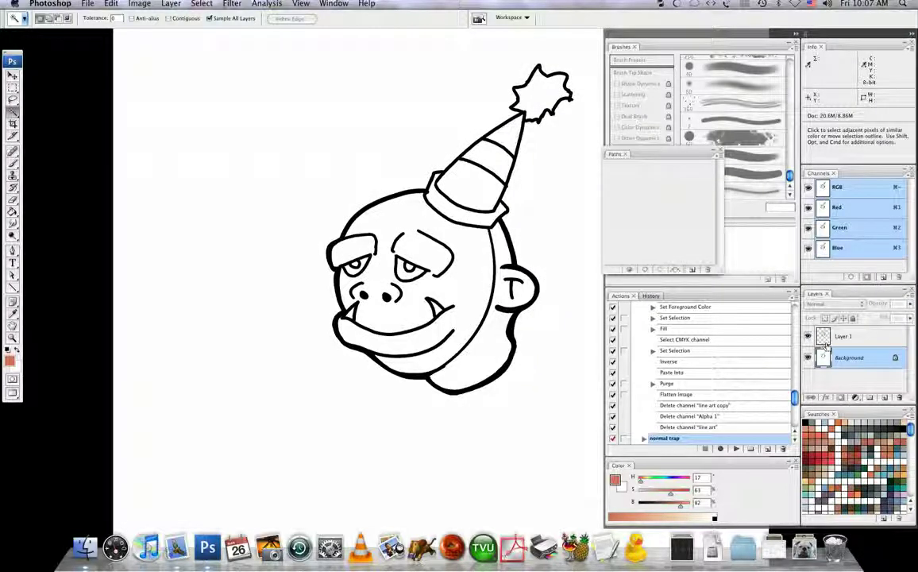
pyautogui.press('super+a')
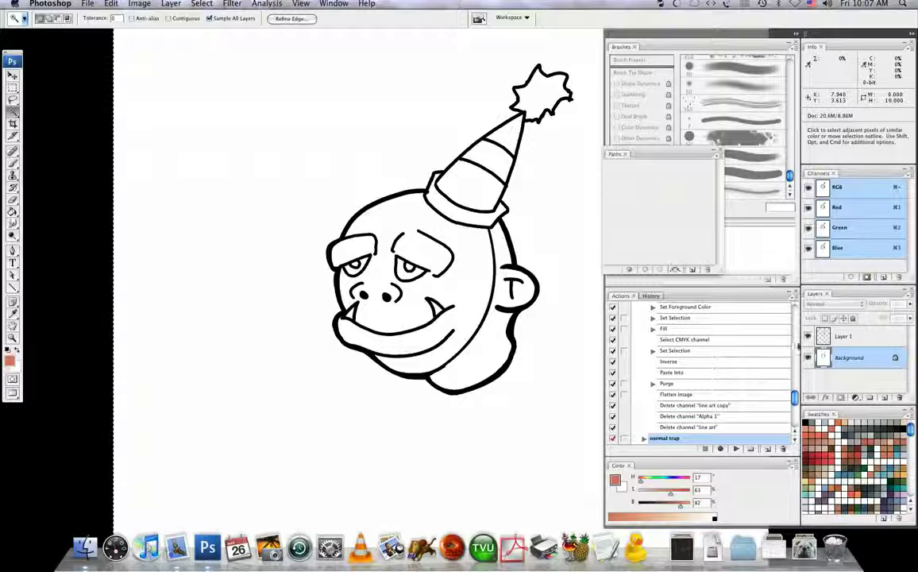
pyautogui.click(807, 358)
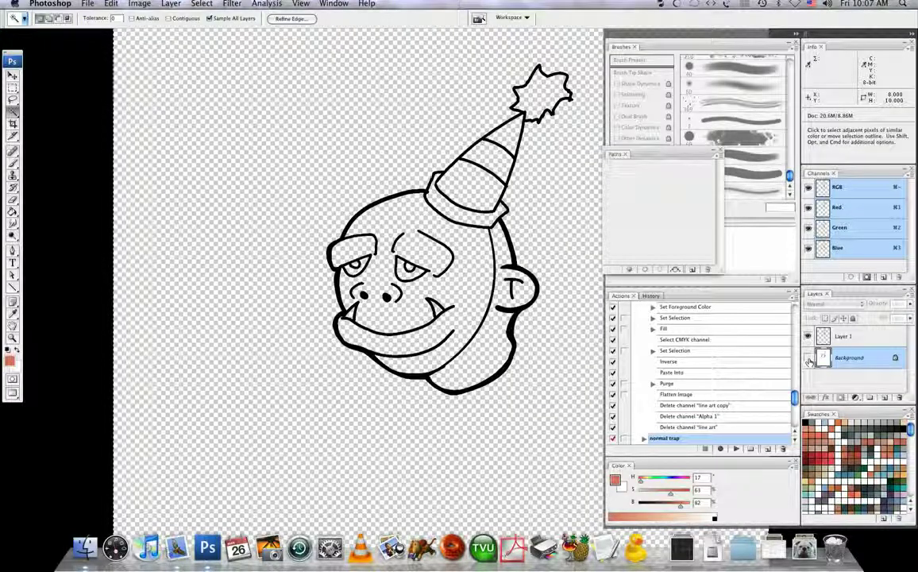
pyautogui.click(807, 358)
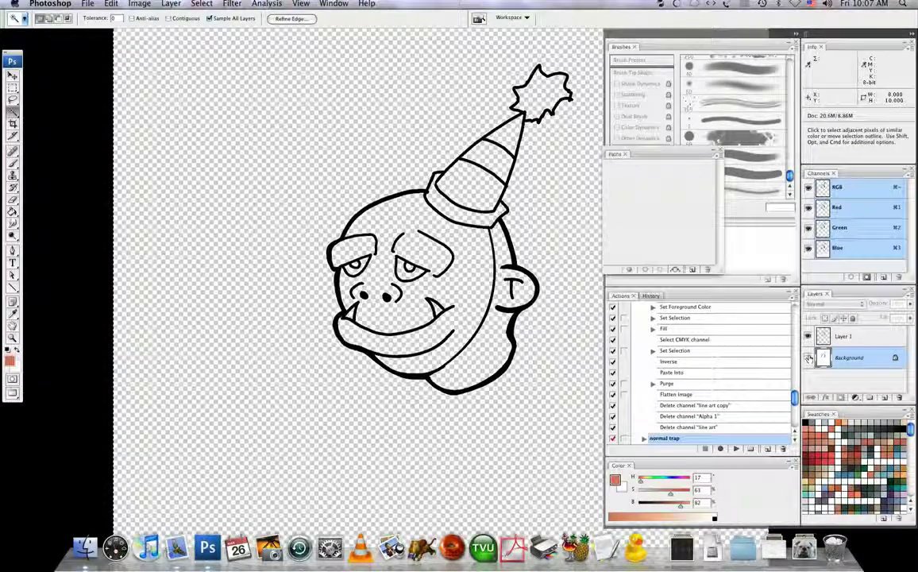
pyautogui.click(807, 358)
pyautogui.click(807, 358)
pyautogui.click(807, 358)
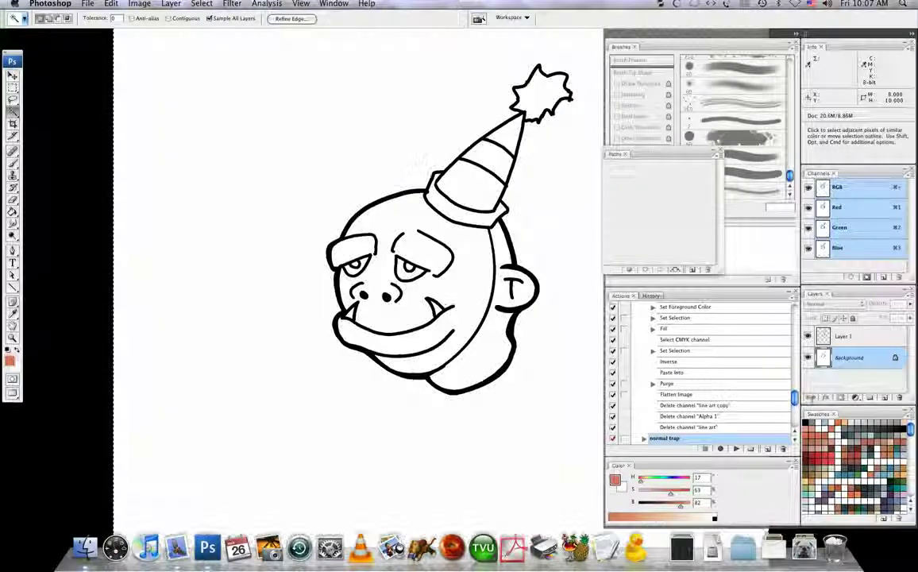
# Fill the Background layer with a dark red swatch colour and deselect.
pyautogui.click(822, 434)
pyautogui.hotkey('alt', 'BackSpace')
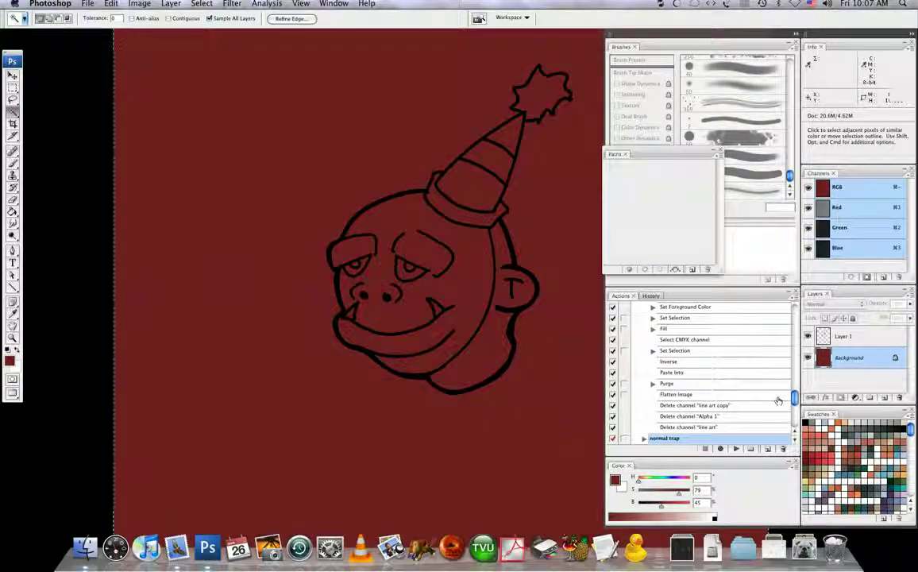
pyautogui.hotkey('ctrl', 'd')
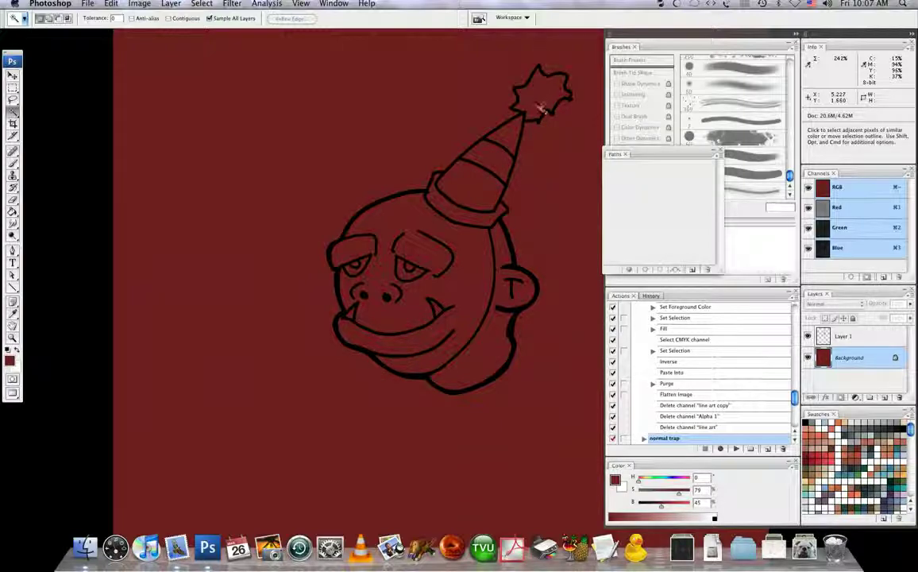
pyautogui.press('super')
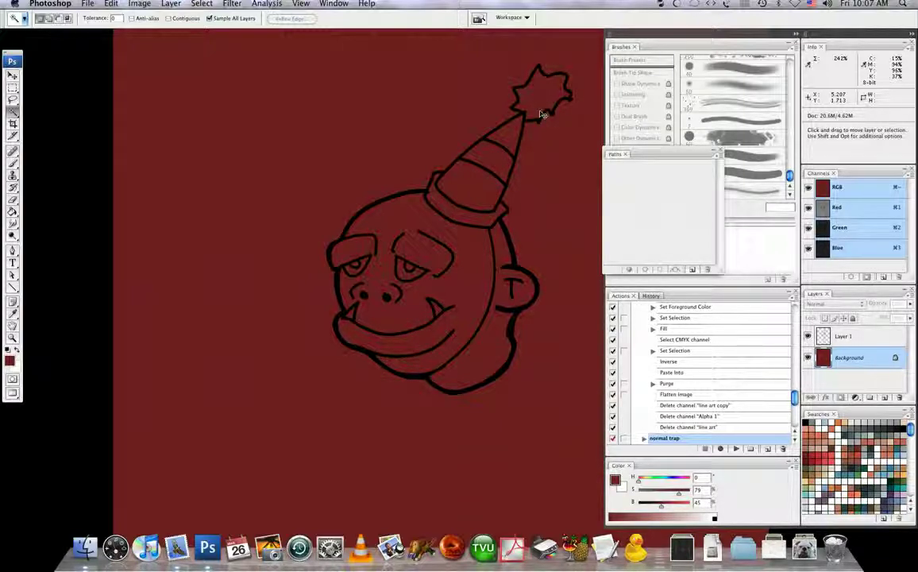